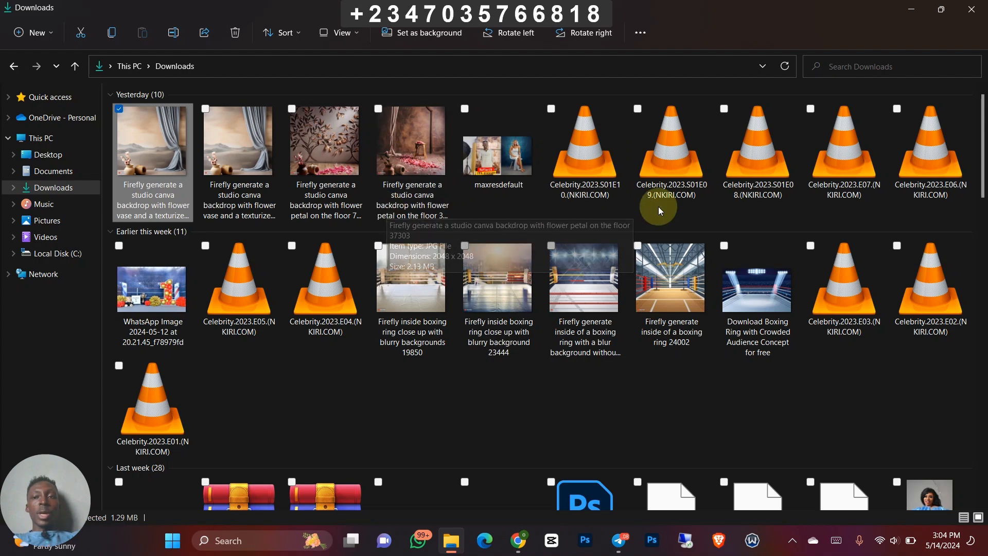
- View the downloaded Firefly backdrop images full-window, going through to maxresdefault, and return to the desktop
double_click(175, 142)
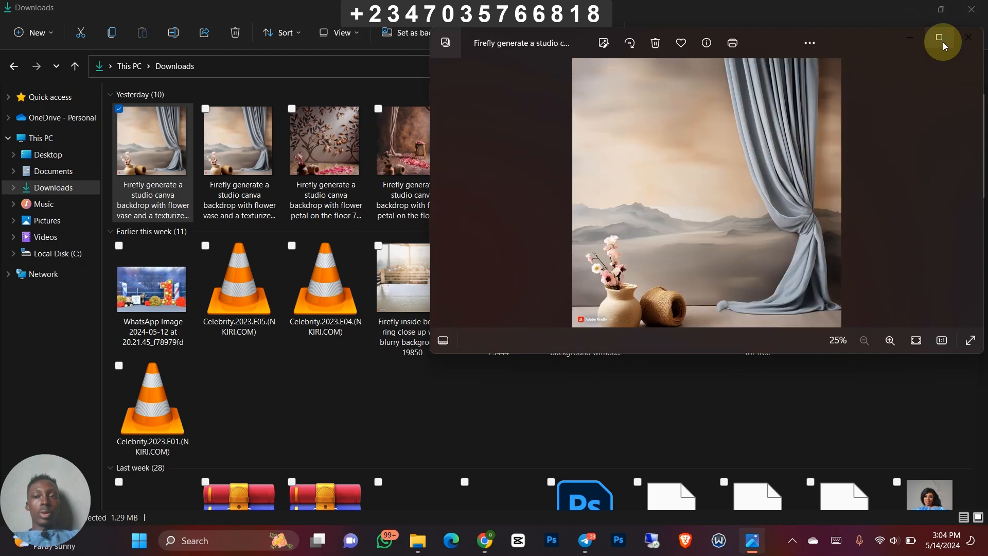
left_click(943, 41)
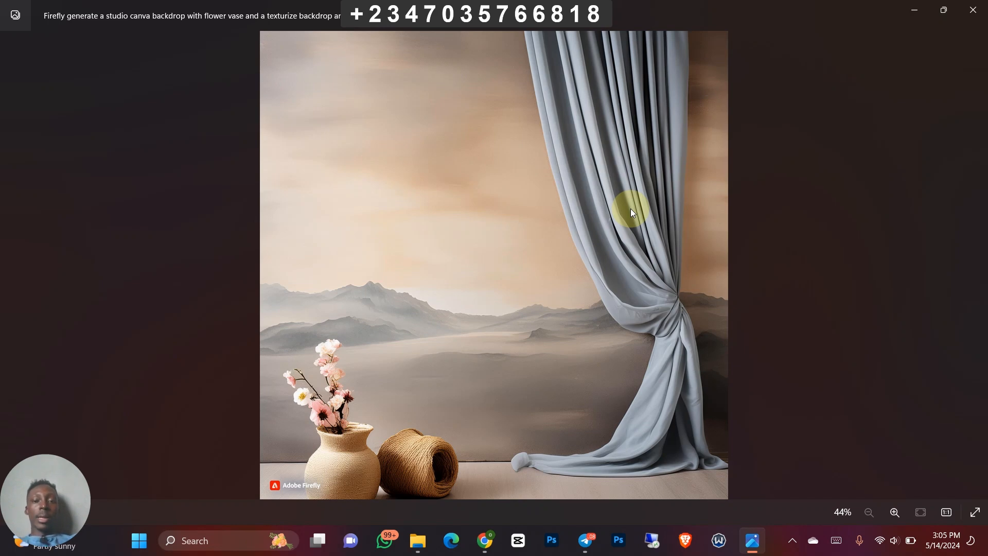
left_click(972, 262)
left_click(971, 263)
left_click(972, 262)
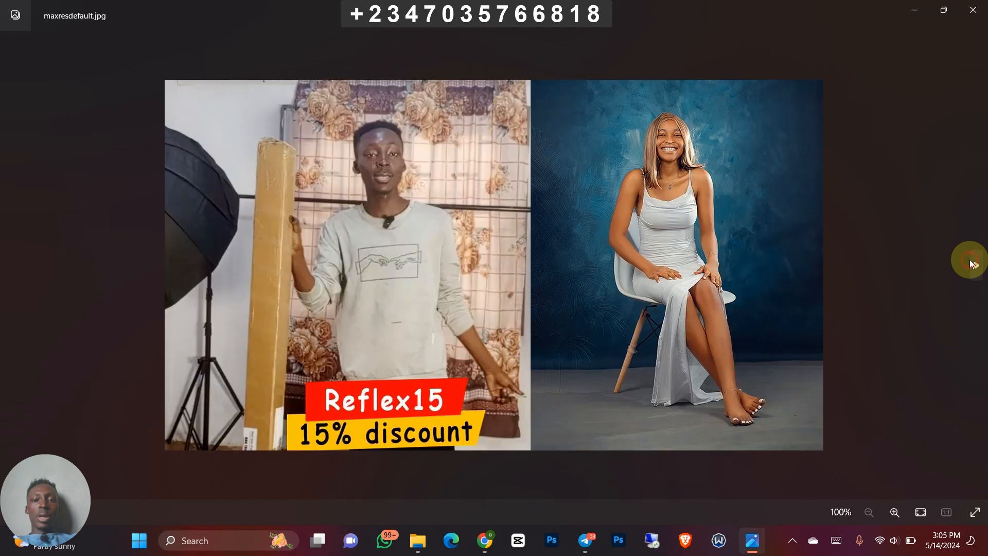
left_click(972, 10)
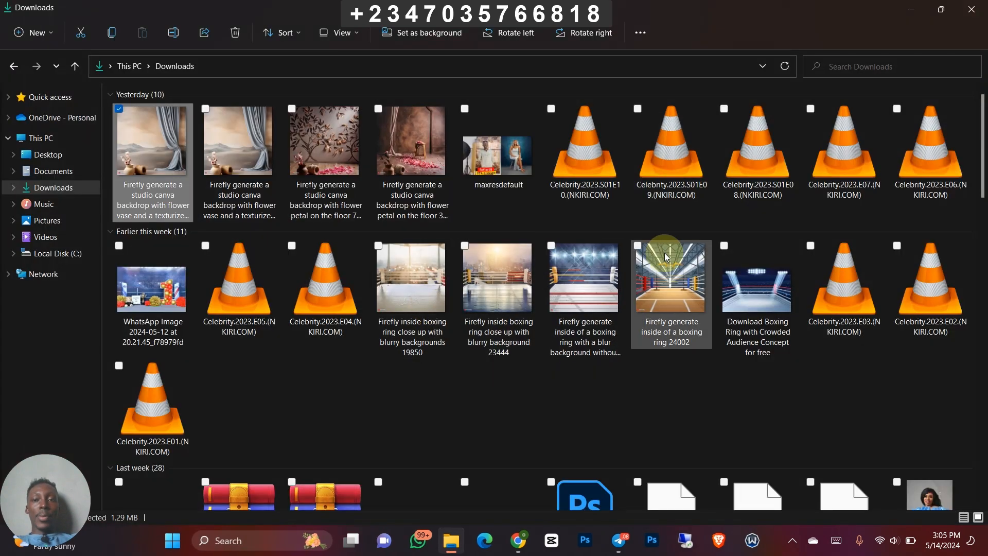
left_click(907, 9)
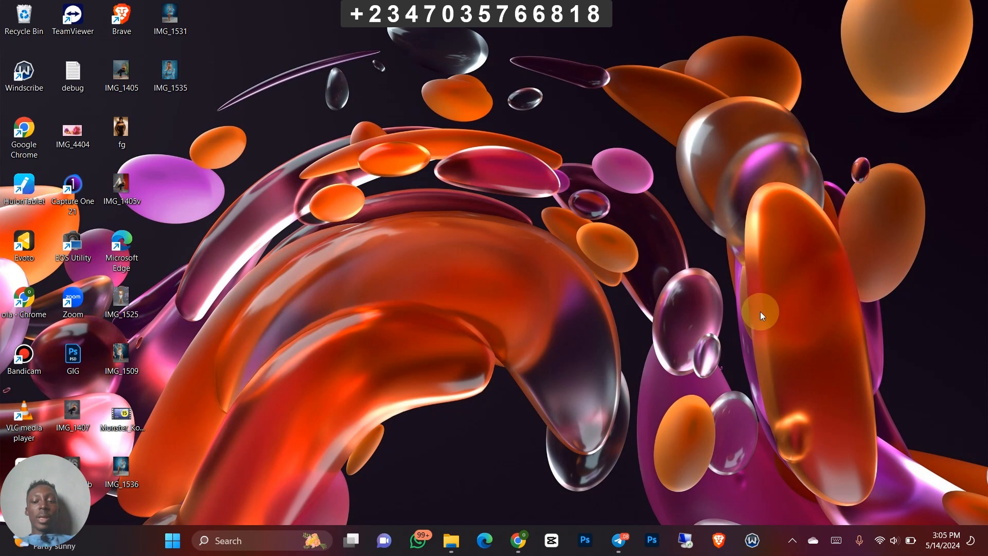
- Switch to Telegram and look back through the Reflex Image group's messages to the shared floral overlay files
left_click(619, 540)
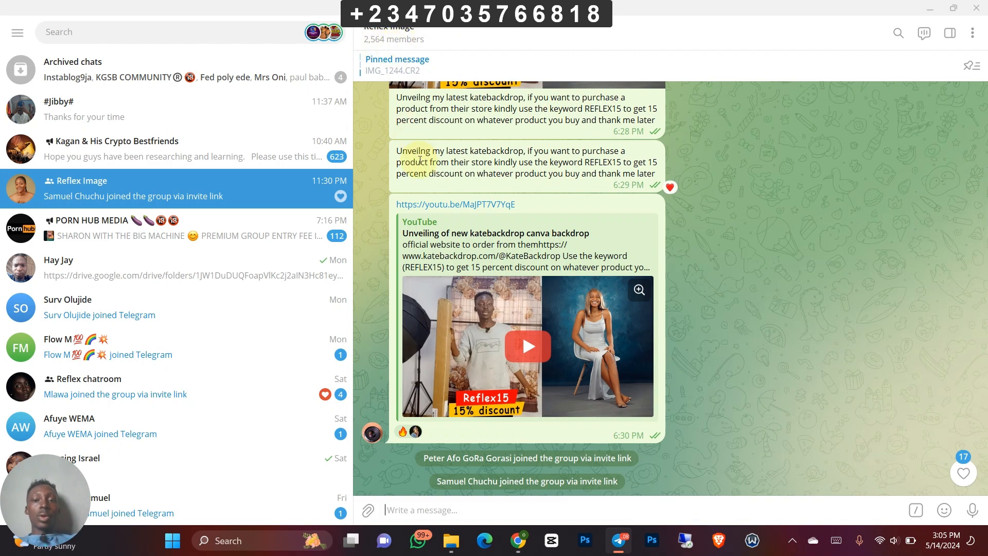
scroll(891, 357, "up", 15)
scroll(891, 340, "up", 20)
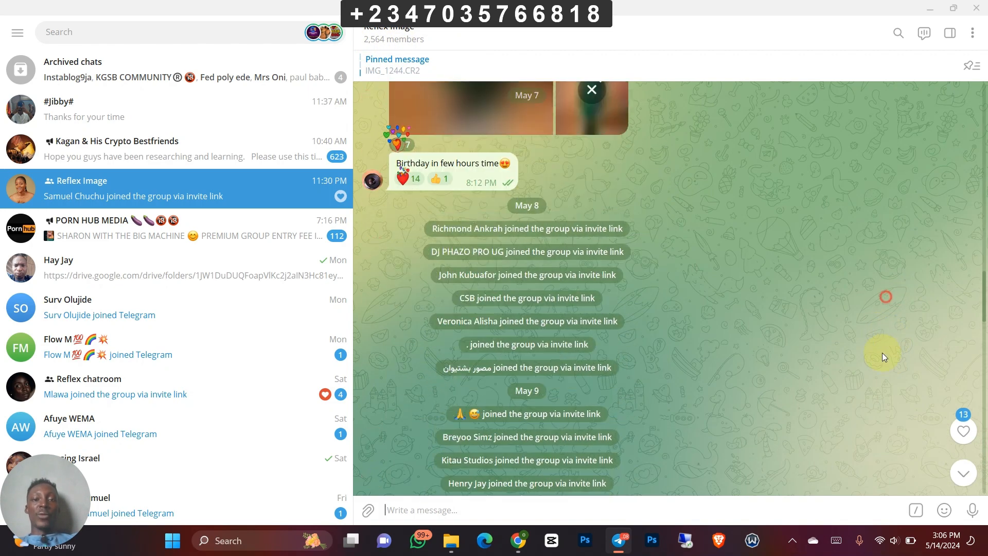
scroll(880, 333, "up", 20)
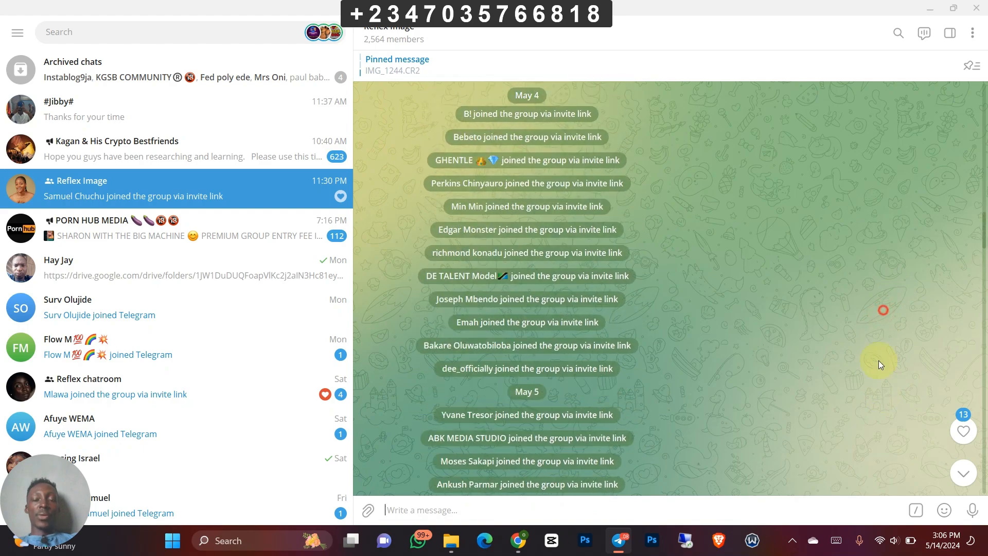
scroll(875, 340, "up", 20)
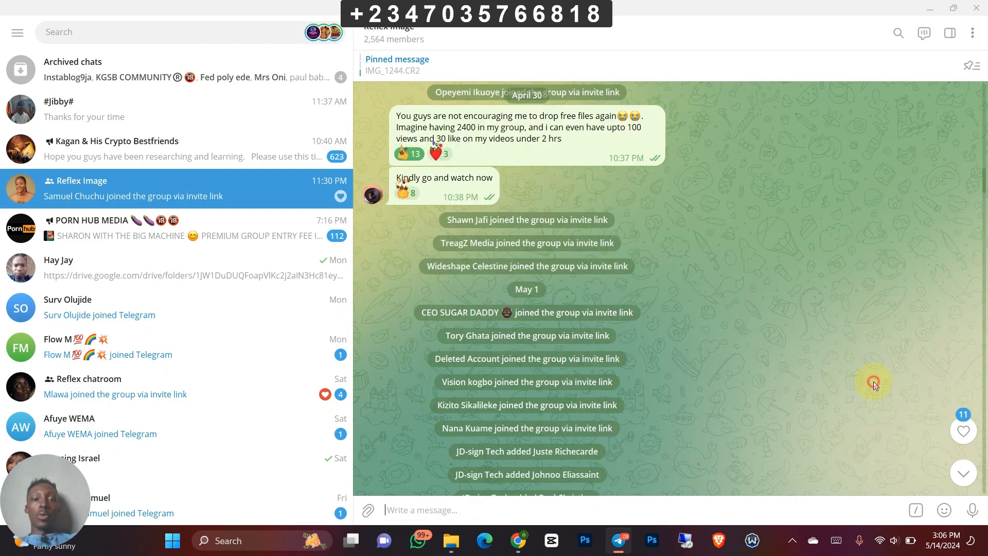
scroll(864, 372, "up", 20)
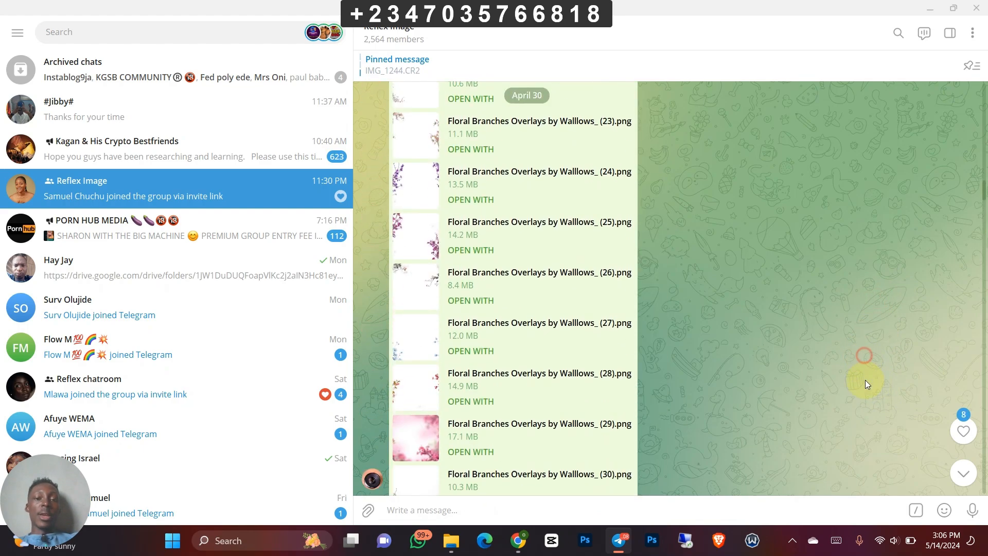
left_click(929, 9)
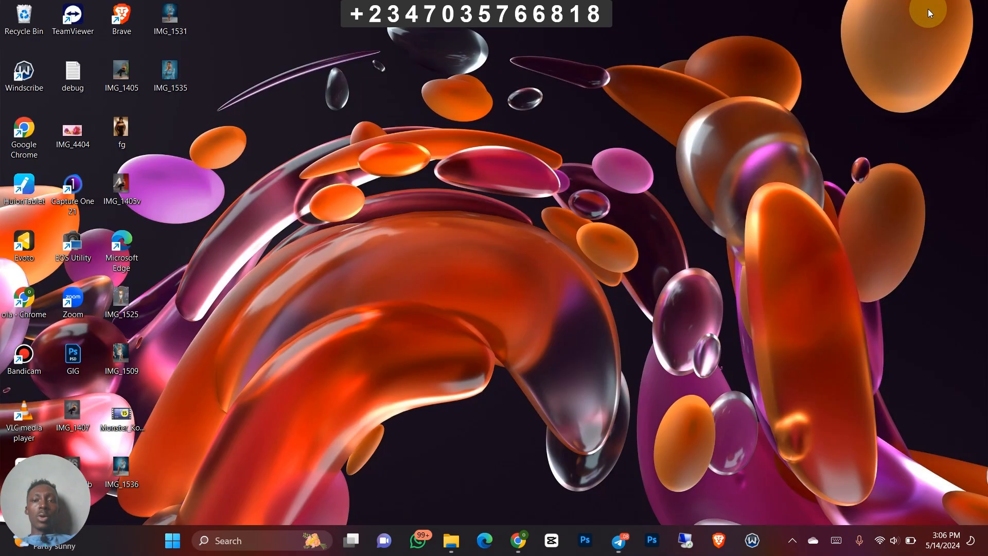
- Switch to Chrome and look through the products in the Reflex Image store on Selar
key("alt+Tab")
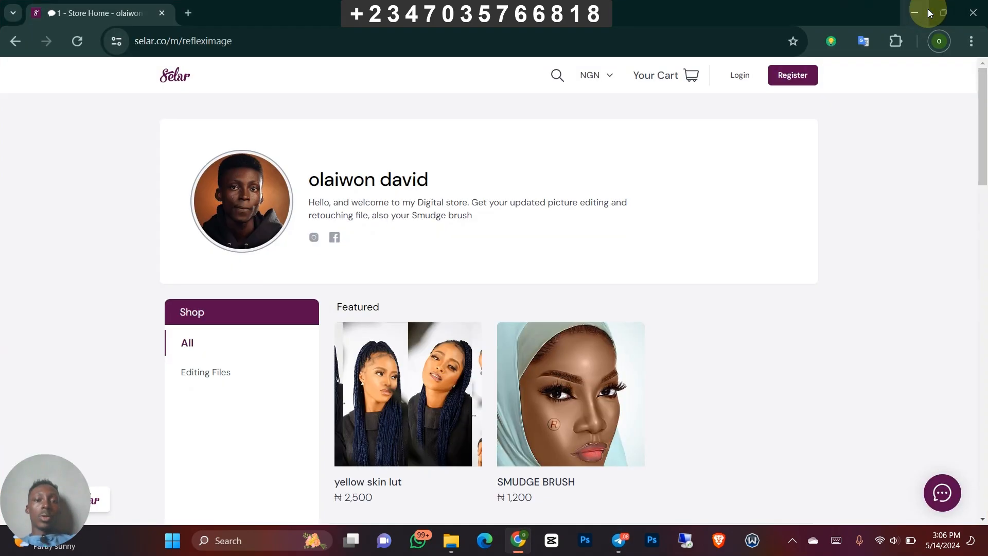
scroll(882, 257, "down", 20)
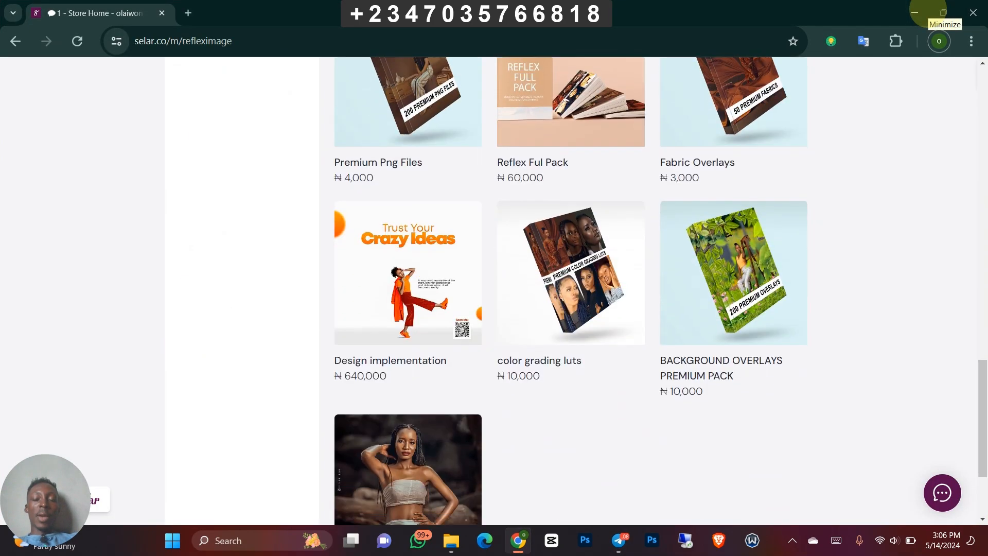
scroll(930, 294, "up", 8)
scroll(929, 11, "up", 10)
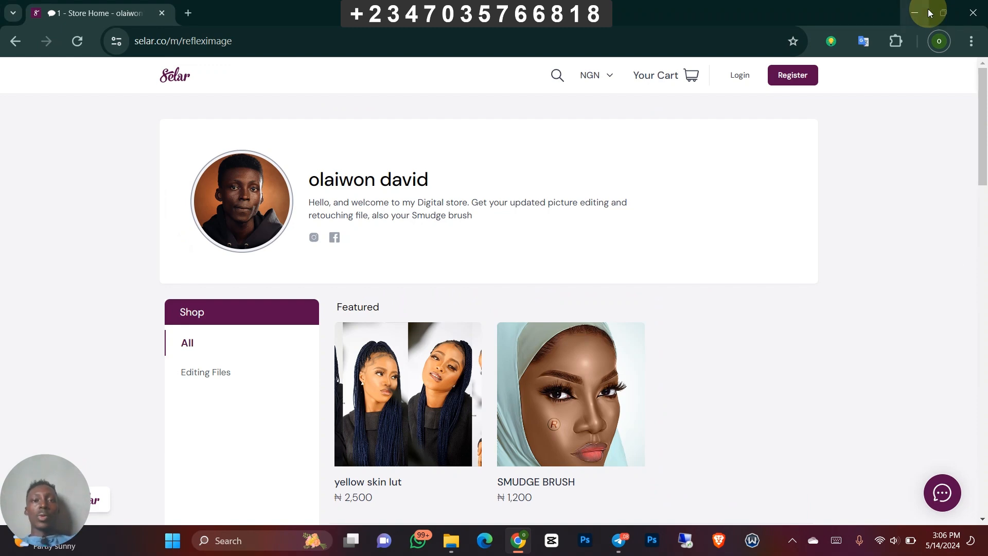
- Open Adobe Firefly's text-to-image page in a new browser tab
key("ctrl+t")
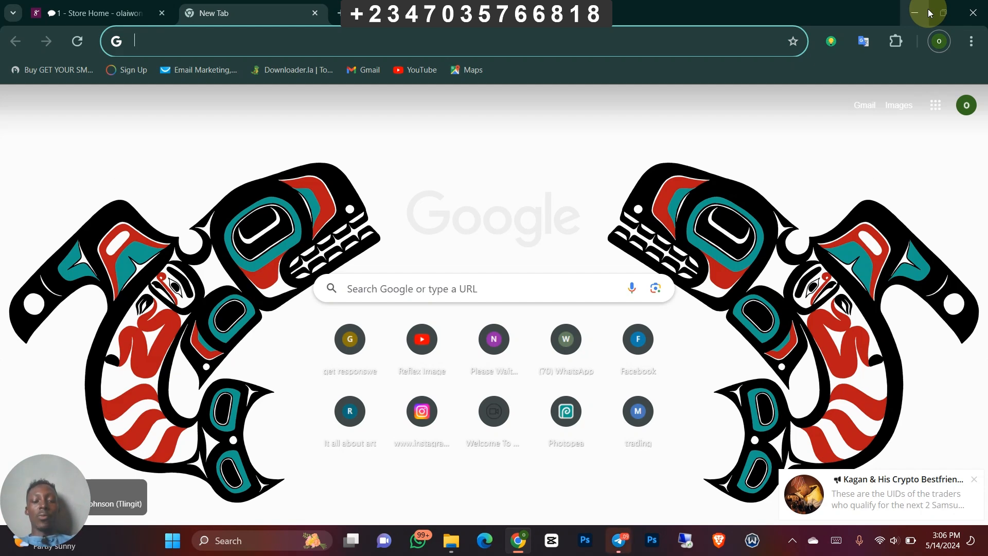
type("ado")
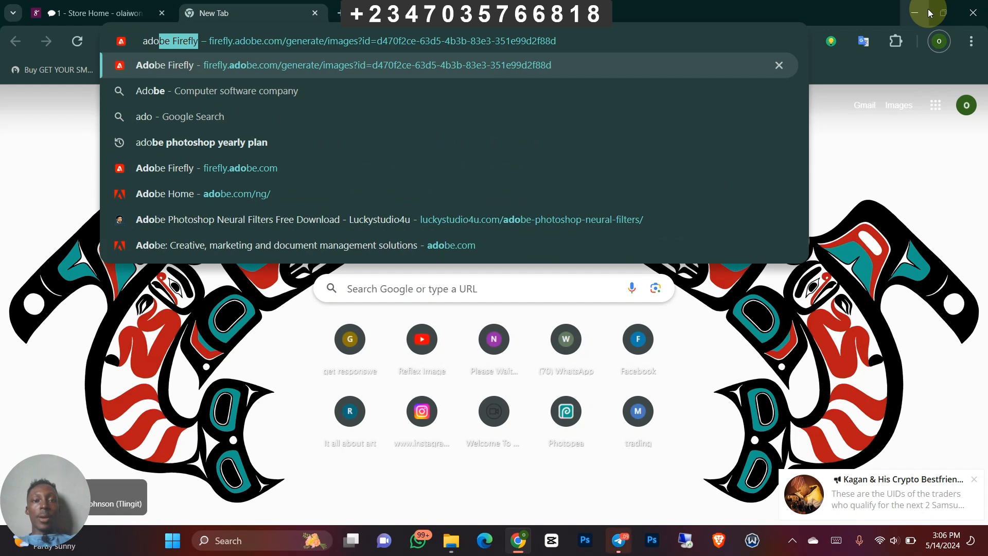
key("Return")
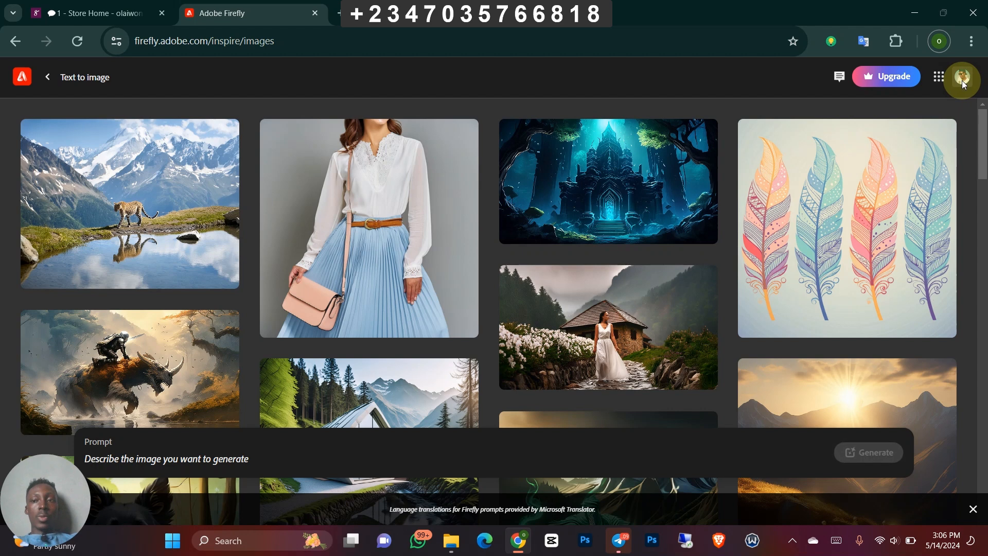
- Check the Firefly account's remaining monthly generative credits and close the account details
left_click(962, 86)
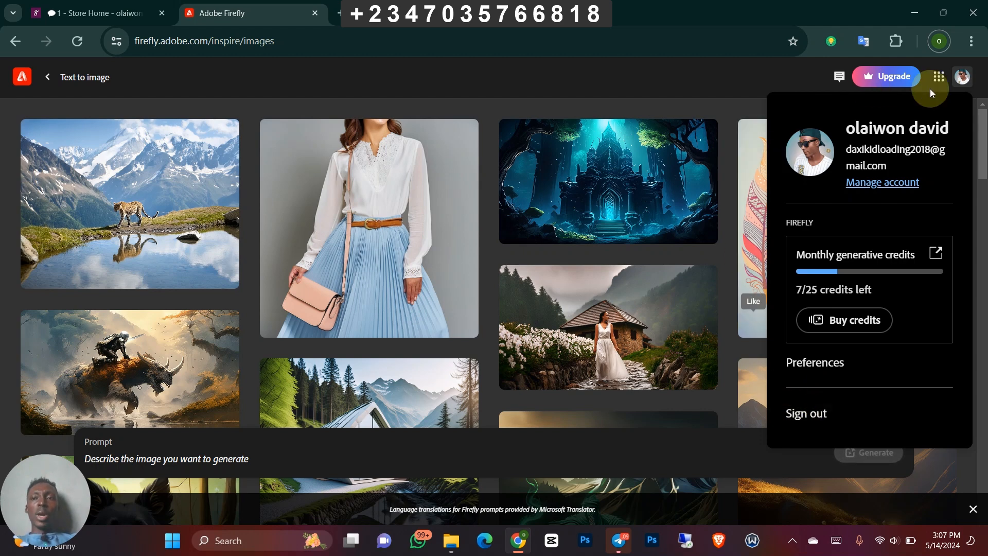
left_click(957, 77)
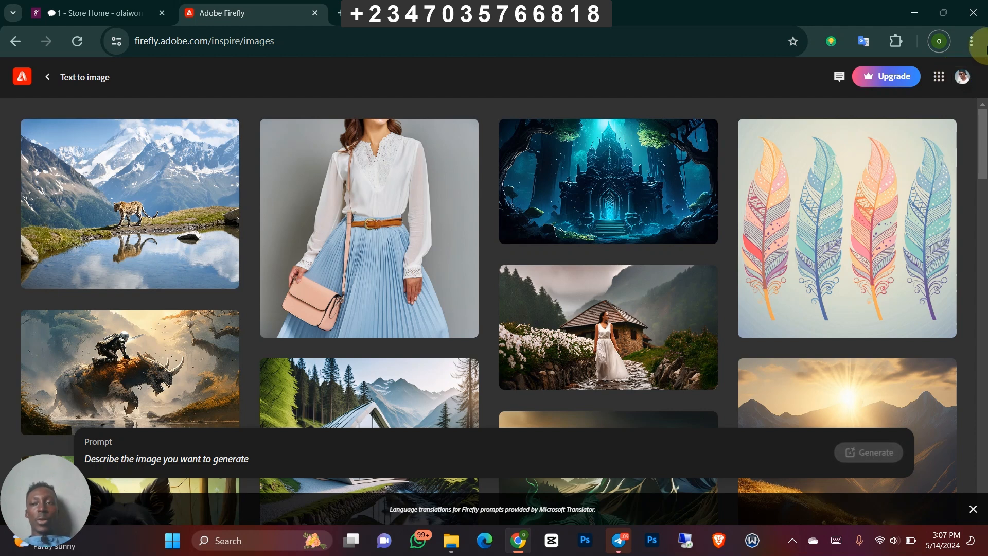
left_click(960, 77)
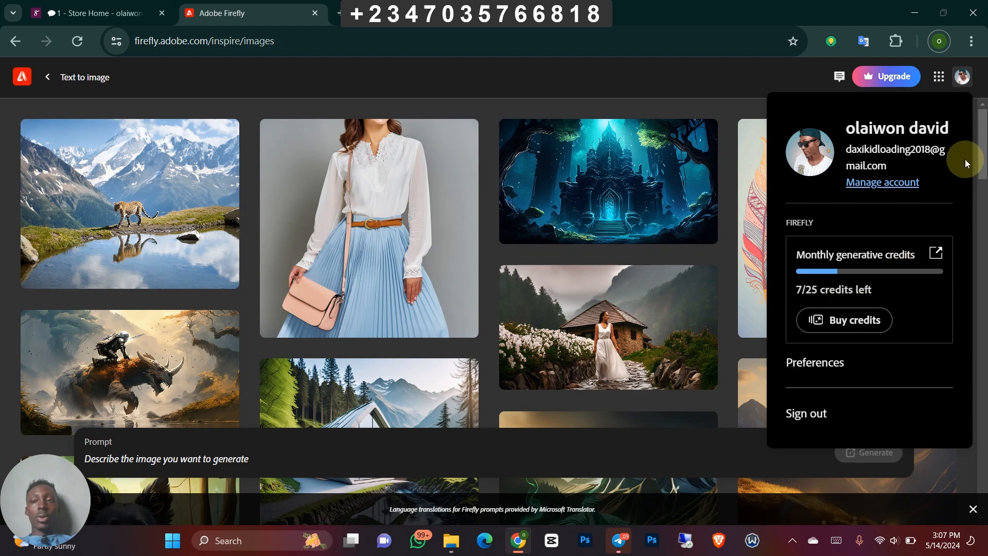
left_click(963, 84)
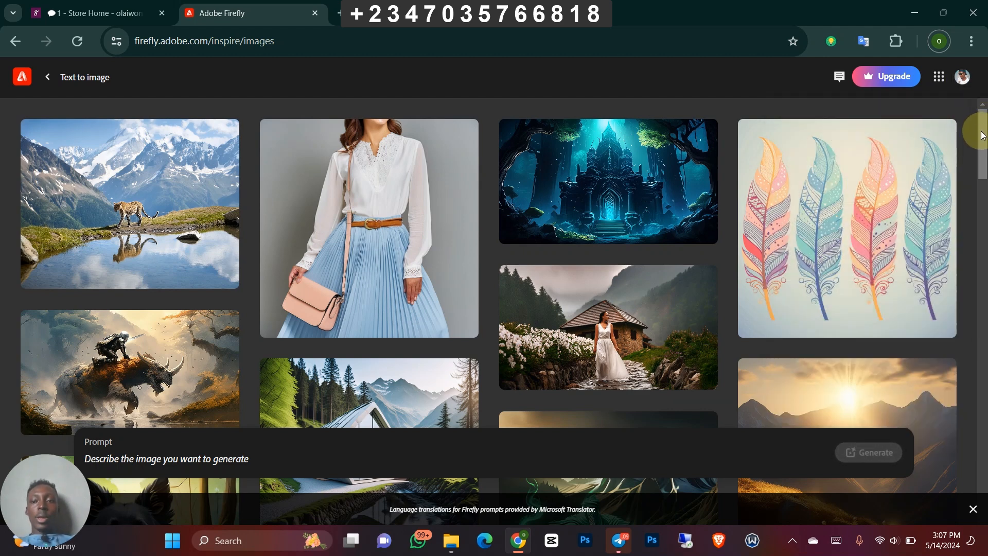
- Generate images from the prompt "a studio plain backdrop with flower vase and flower petals"
scroll(980, 134, "down", 1)
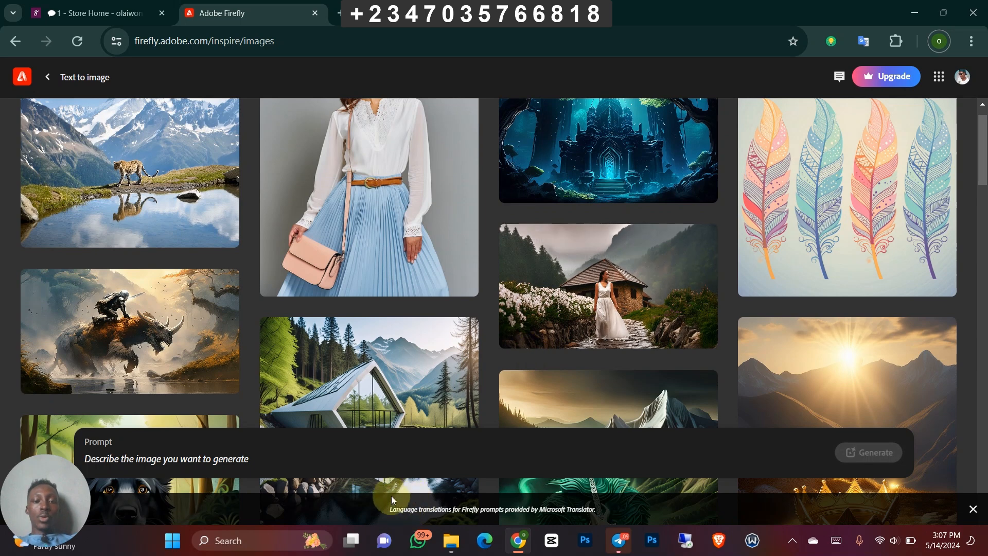
left_click(186, 459)
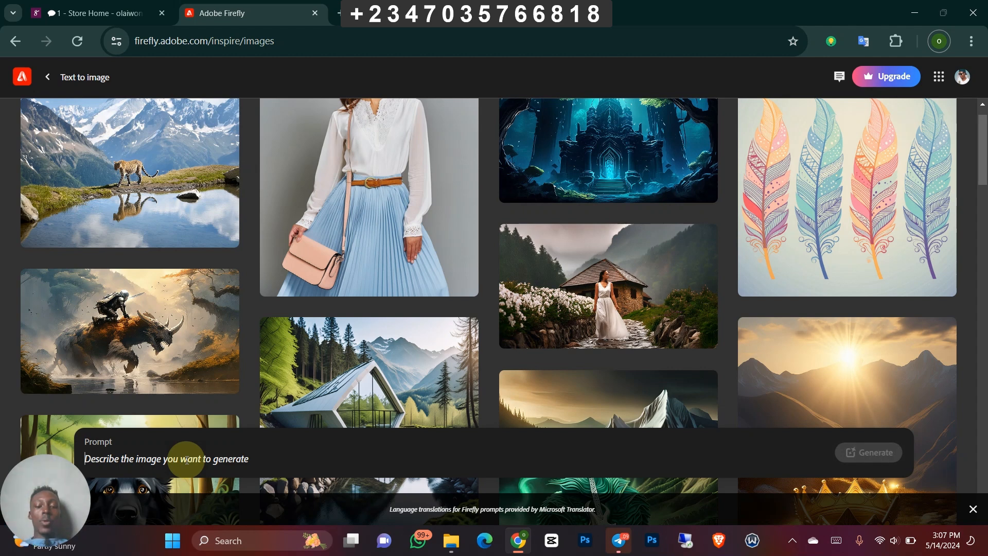
type("a studio ")
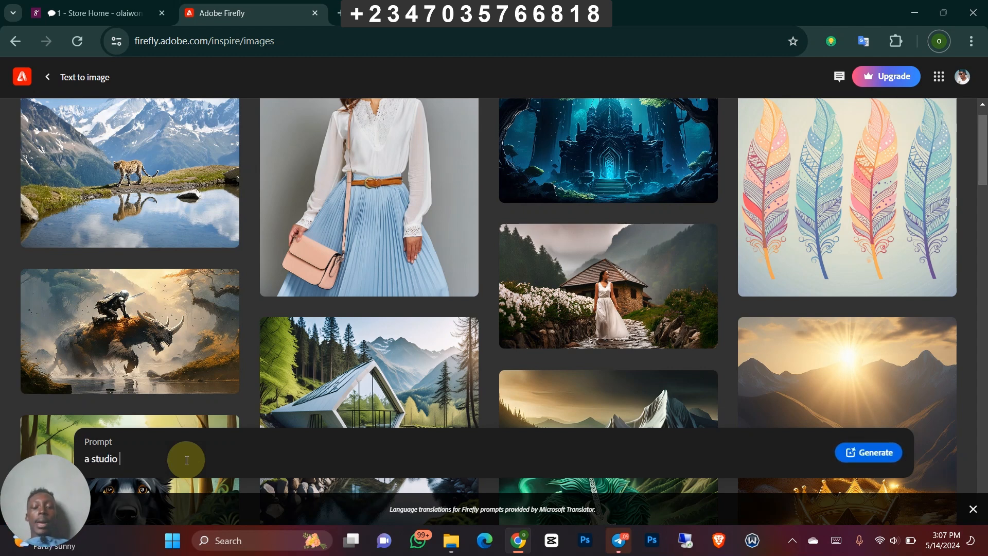
type("plain")
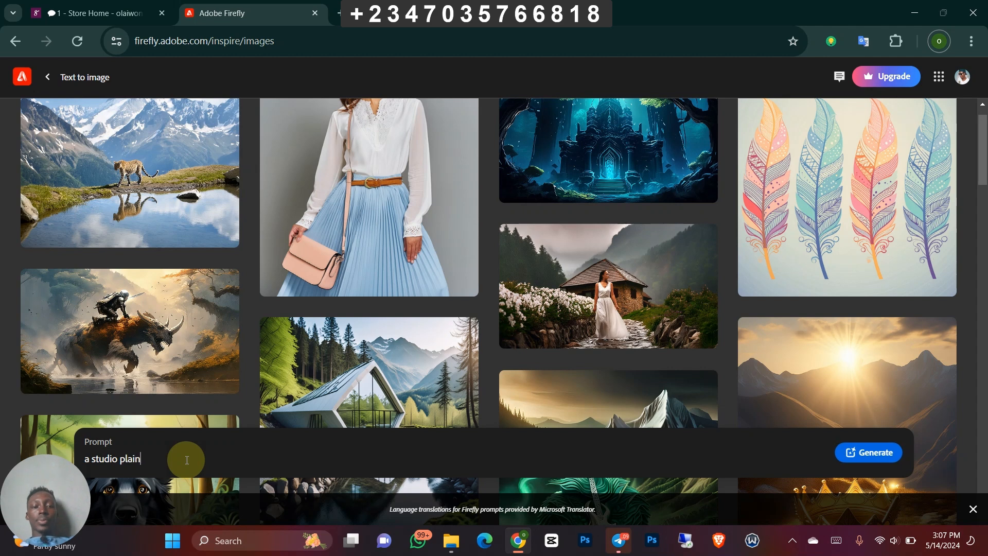
type(" backdro")
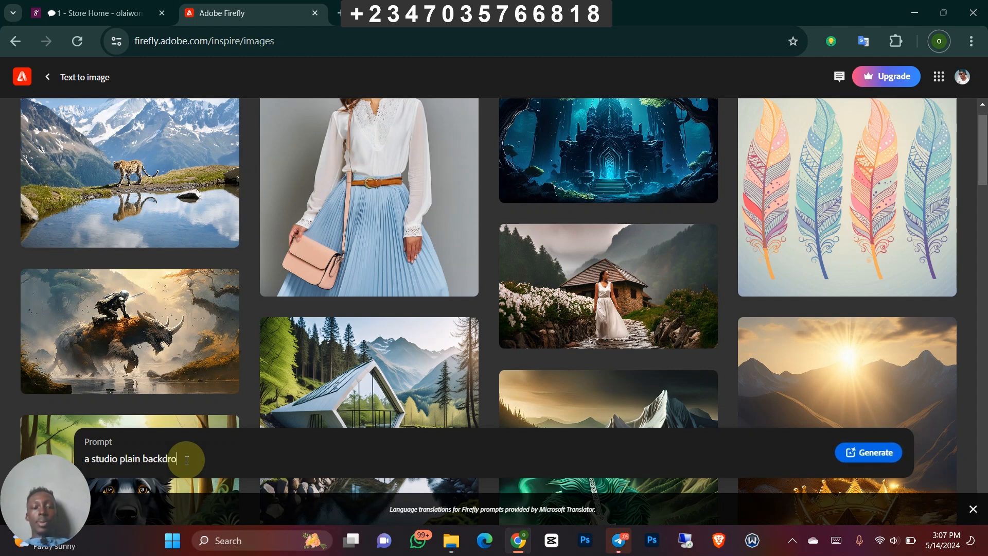
type("p with ")
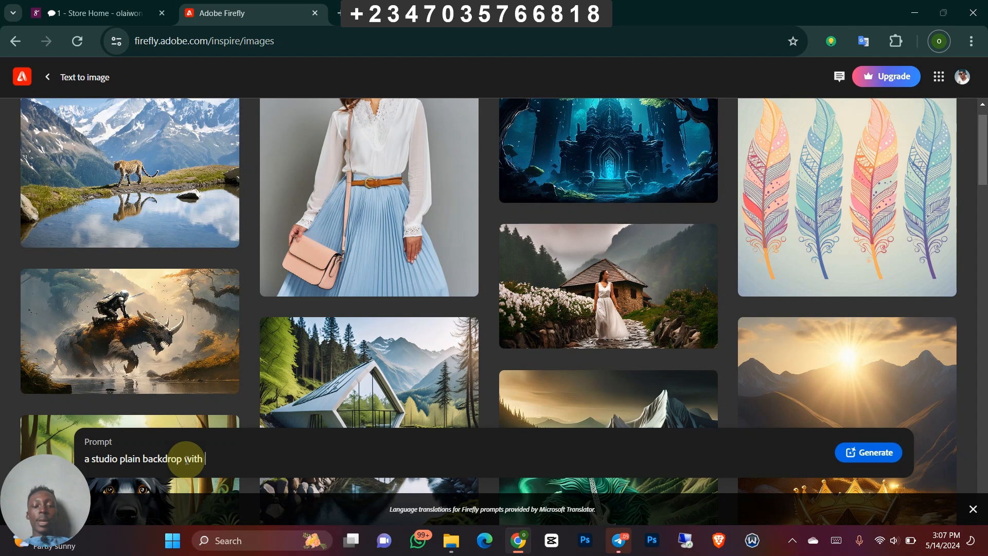
type("flow")
type("er ")
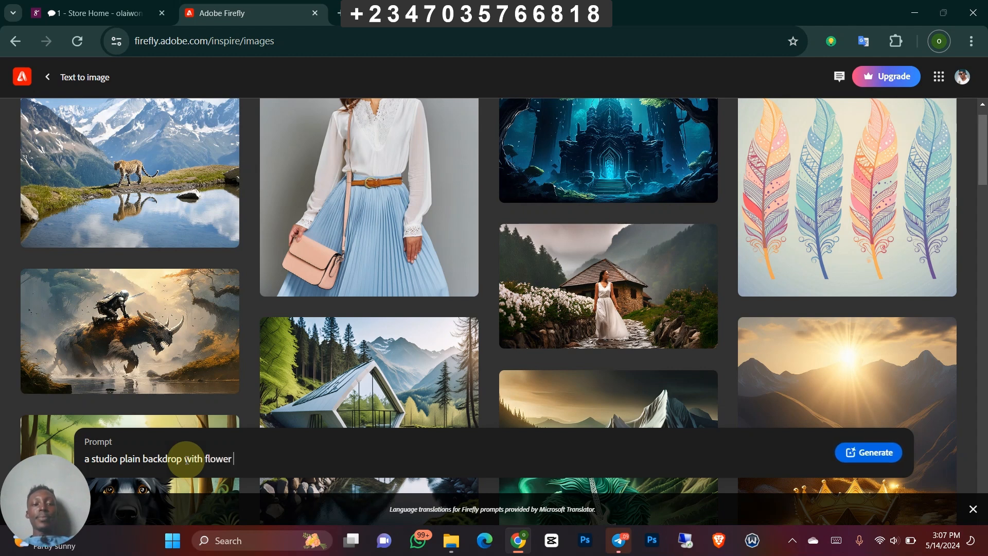
type("vase a")
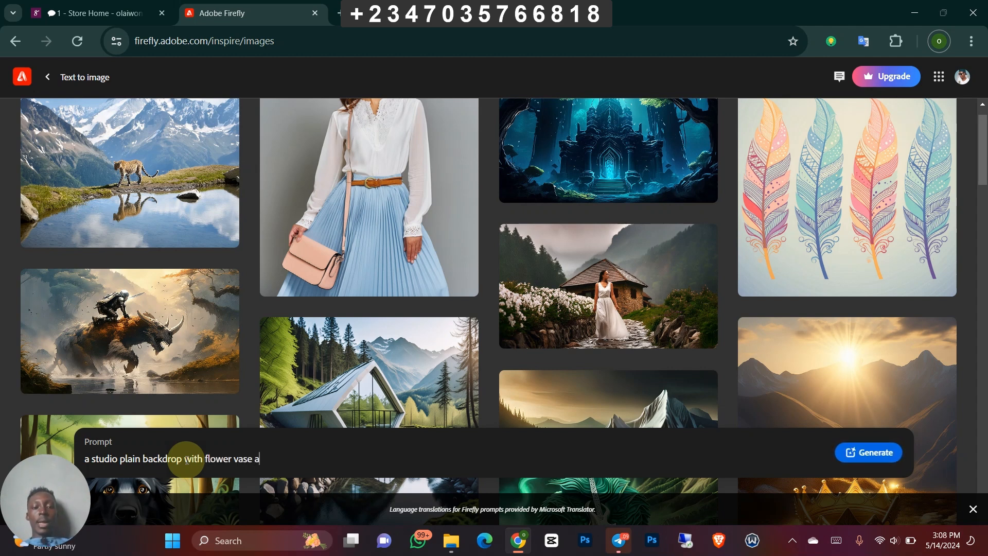
type("nd flower pete")
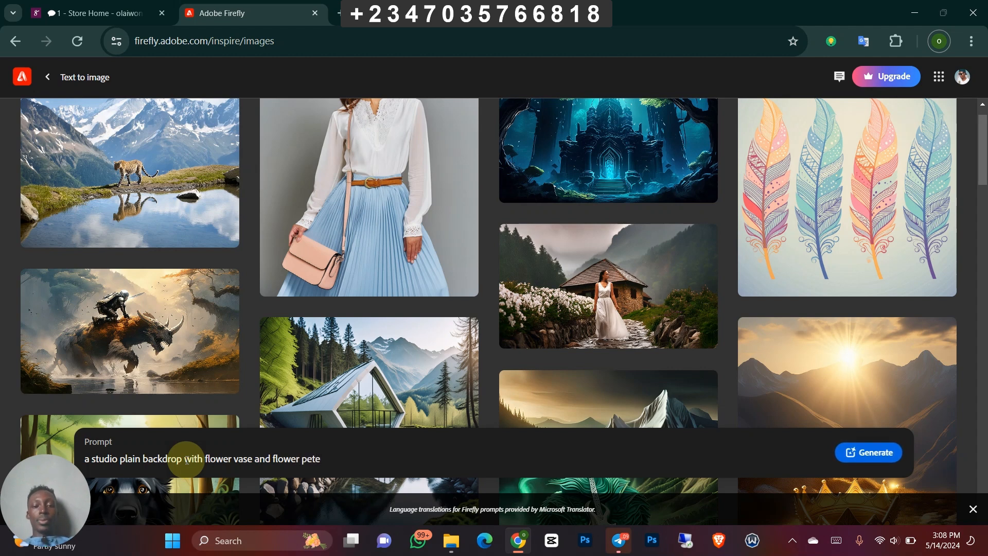
key("BackSpace")
type("als")
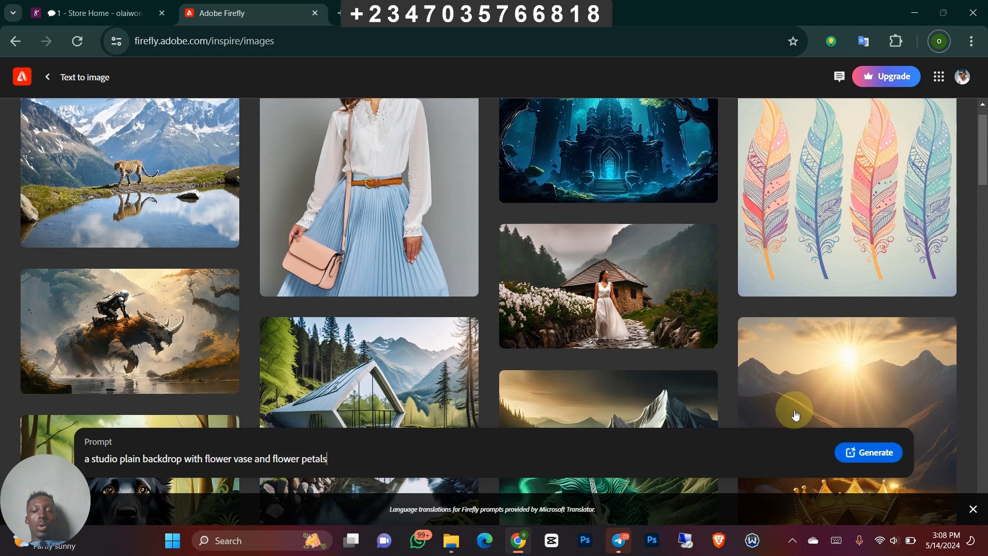
left_click(871, 453)
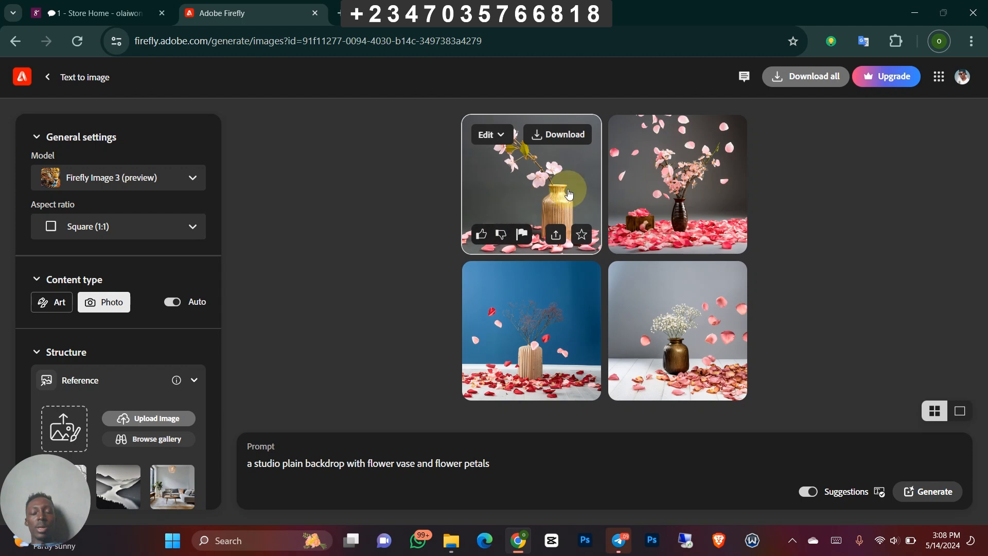
- Upload image 14 from the overlays folder as the structure reference and turn off automatic content type selection
mouse_move(558, 191)
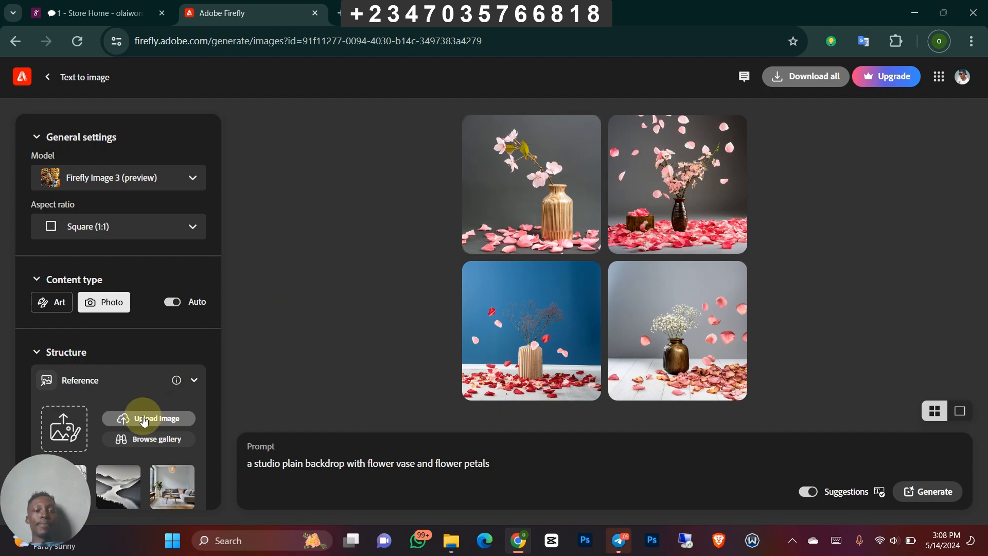
left_click(144, 421)
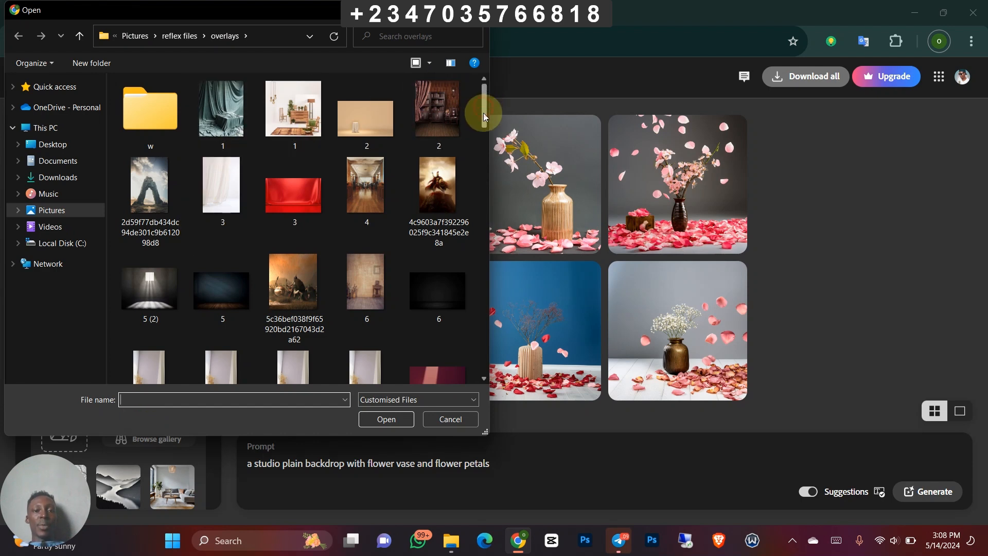
left_click_drag(483, 113, 486, 173)
left_click(440, 165)
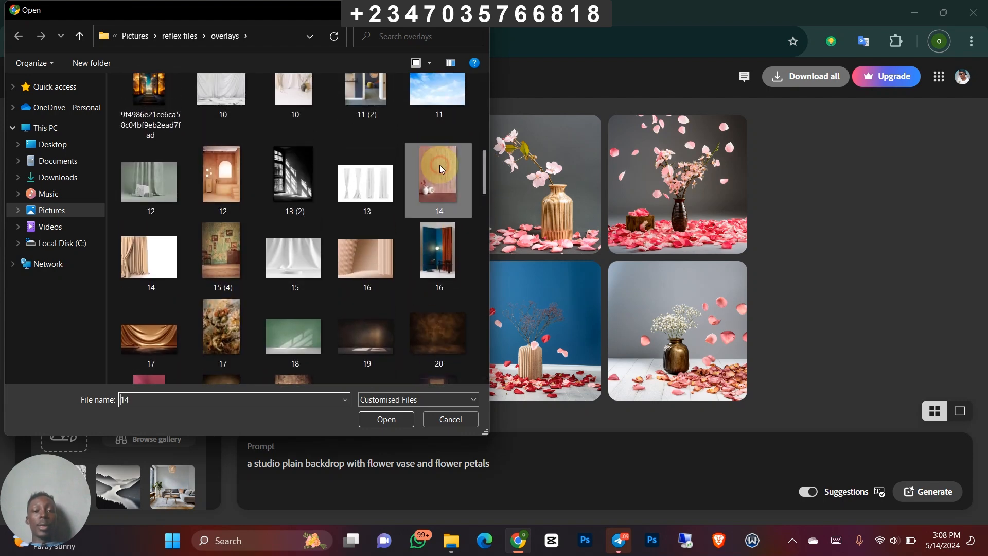
left_click(401, 418)
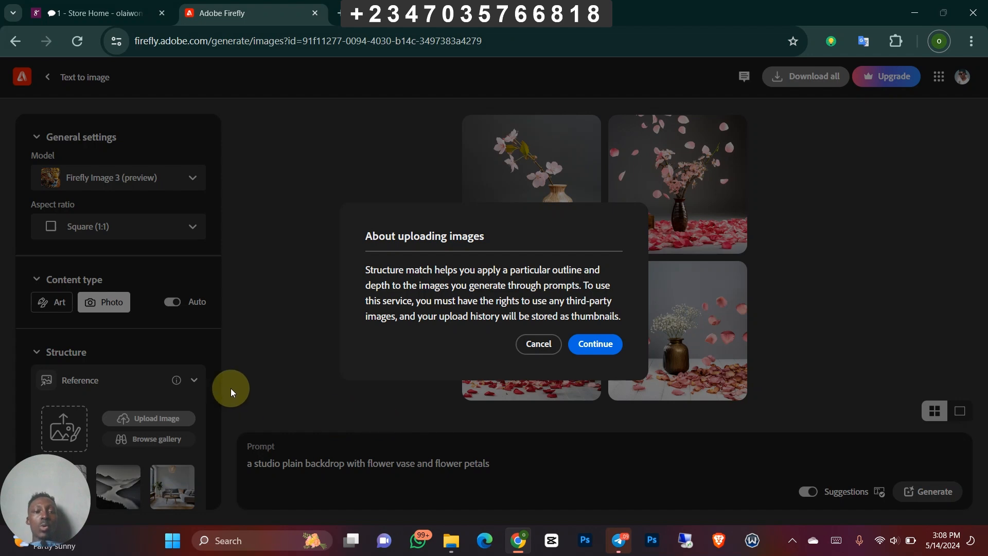
left_click(597, 340)
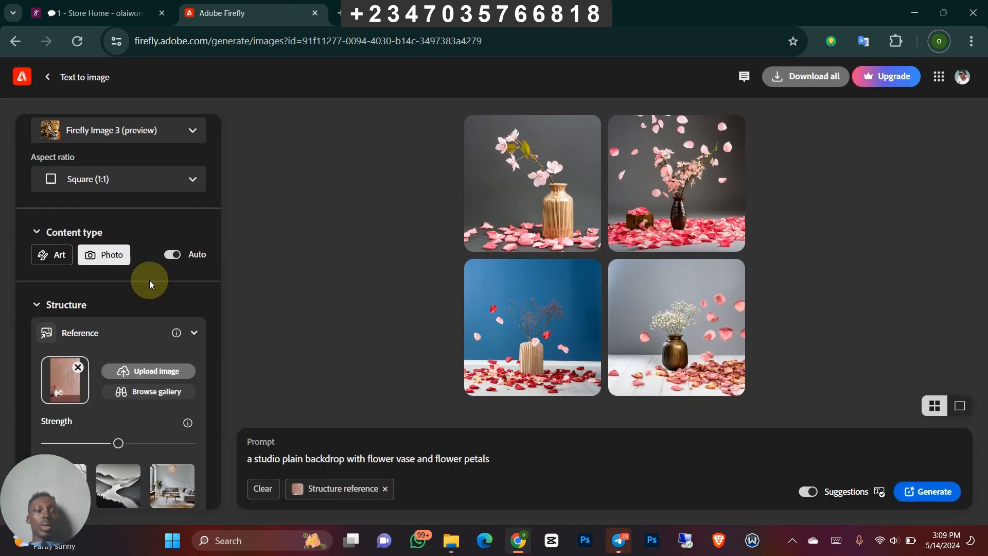
left_click(173, 255)
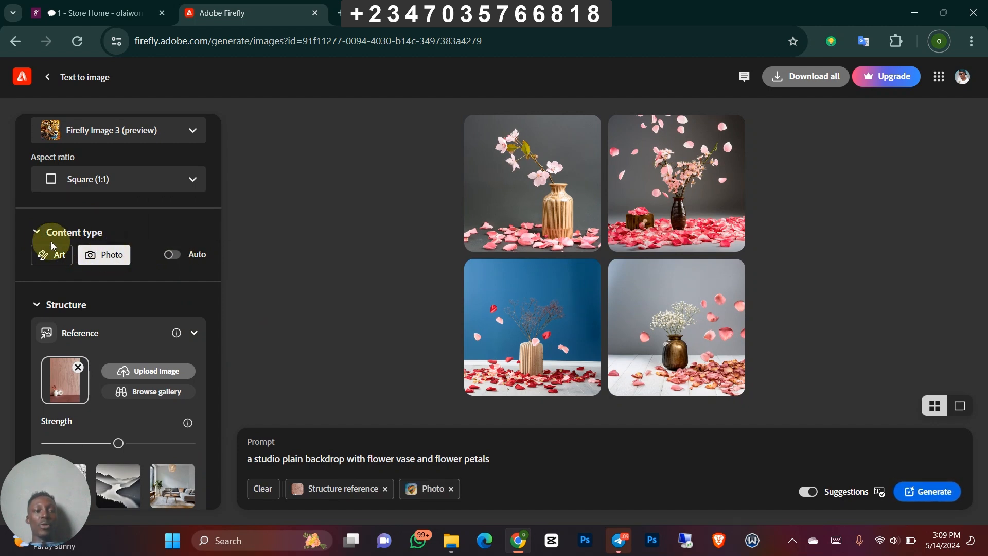
- Upload the portrait-format image 6 from the overlays folder as the style reference
scroll(52, 260, "down", 3)
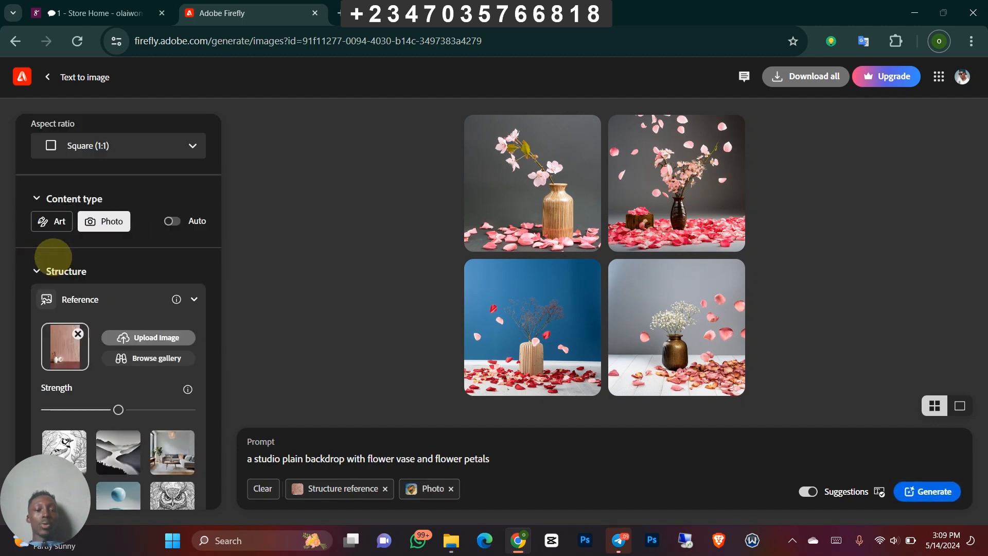
scroll(54, 255, "down", 1)
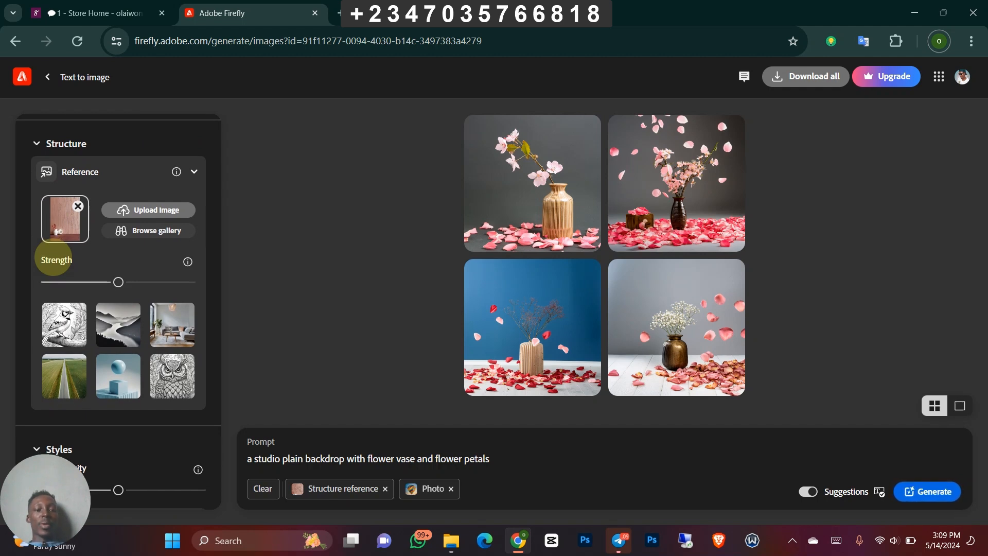
scroll(53, 258, "down", 5)
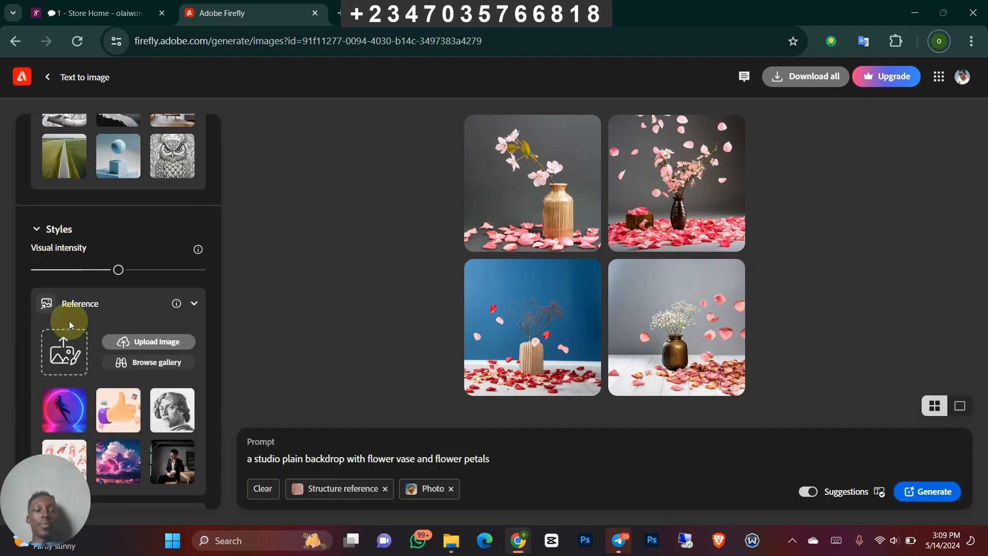
left_click(141, 346)
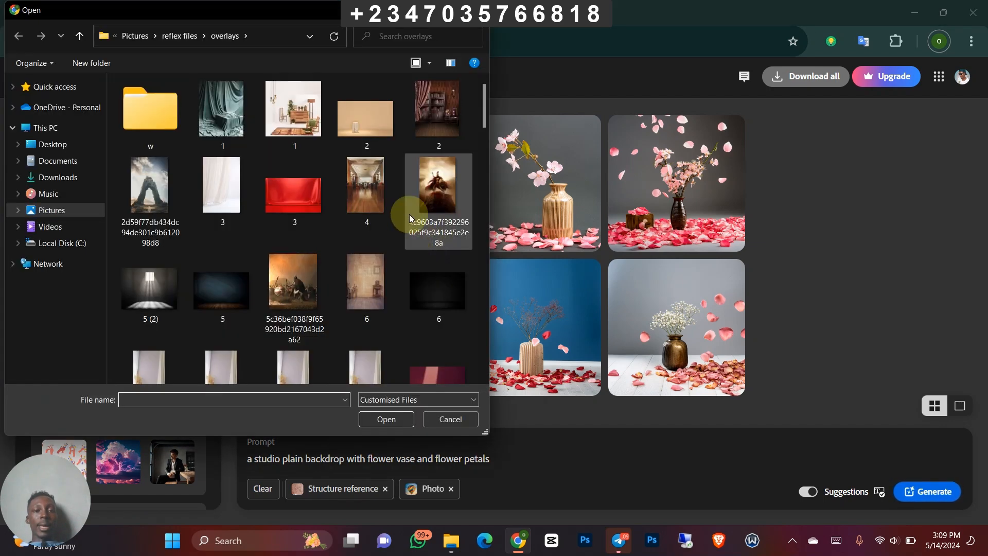
left_click(433, 185)
key("Down")
key("Down")
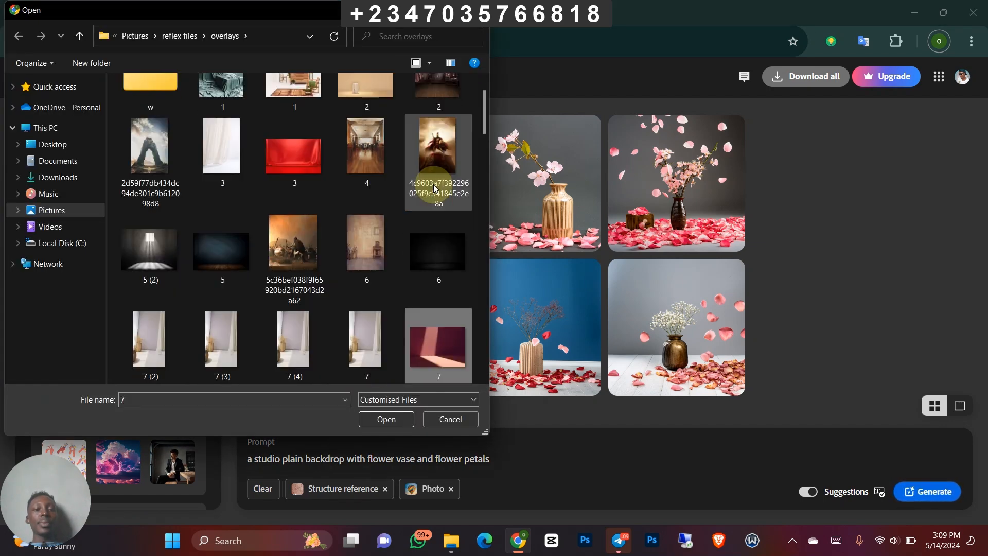
key("Left")
key("Up")
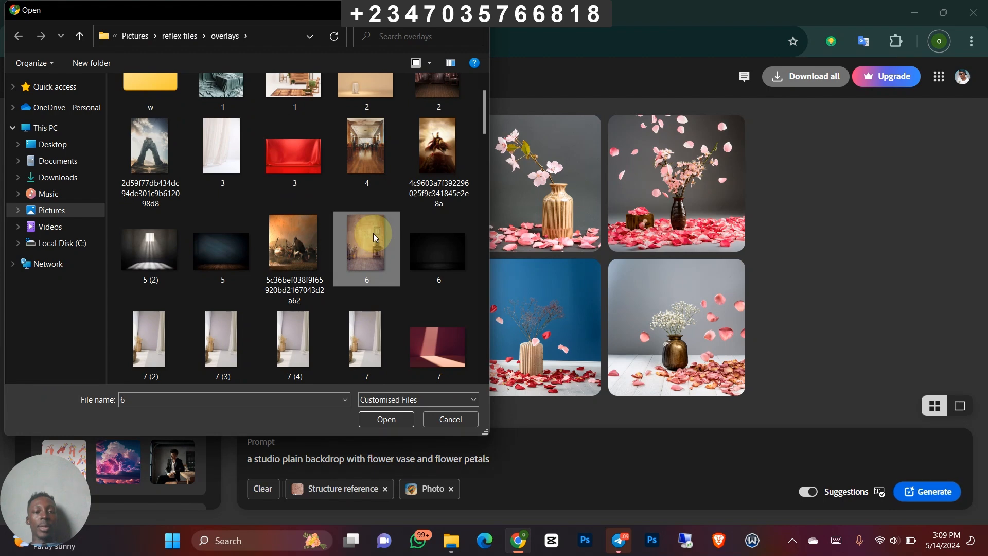
left_click(393, 414)
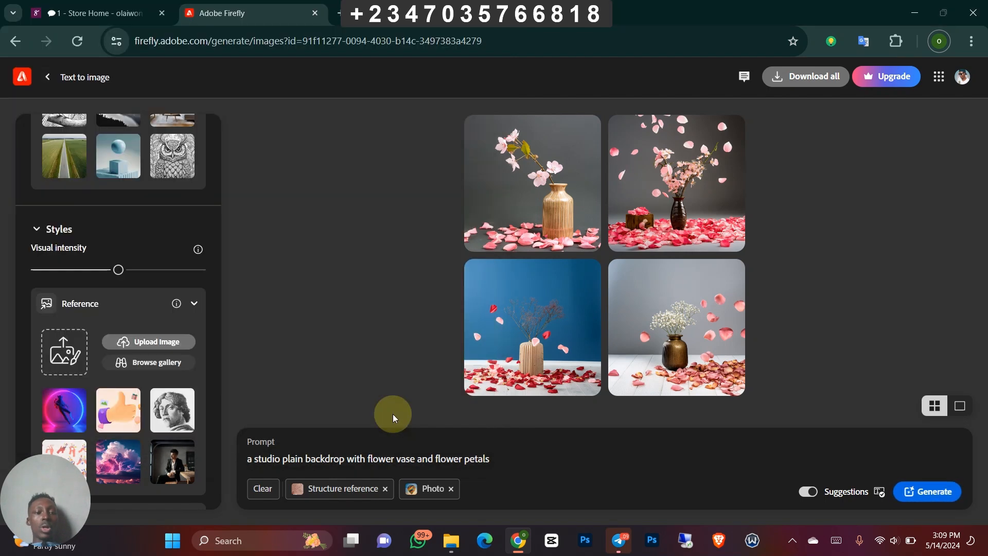
- Review the color and tone options, leave them at None, and generate images with both reference images applied
scroll(392, 414, "down", 7)
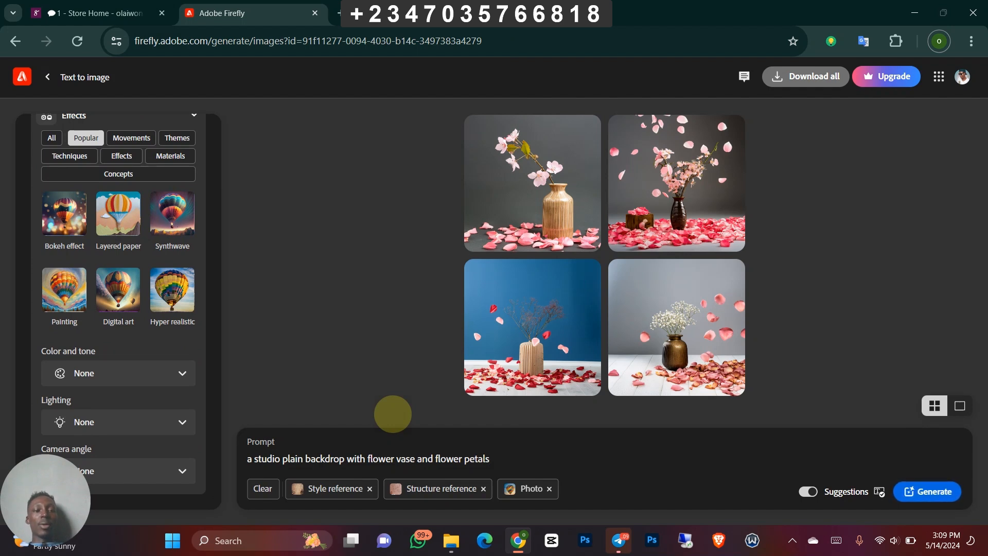
left_click(155, 372)
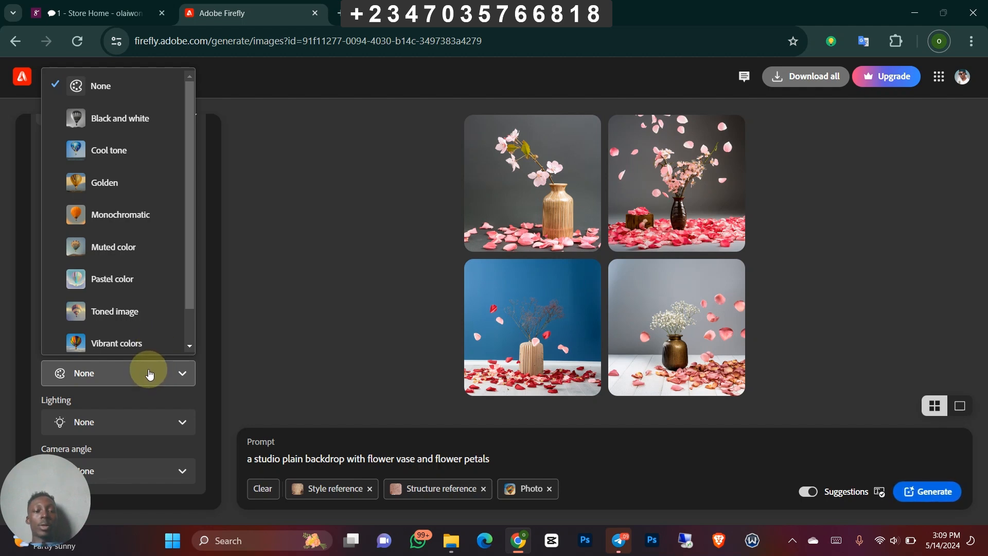
left_click(149, 374)
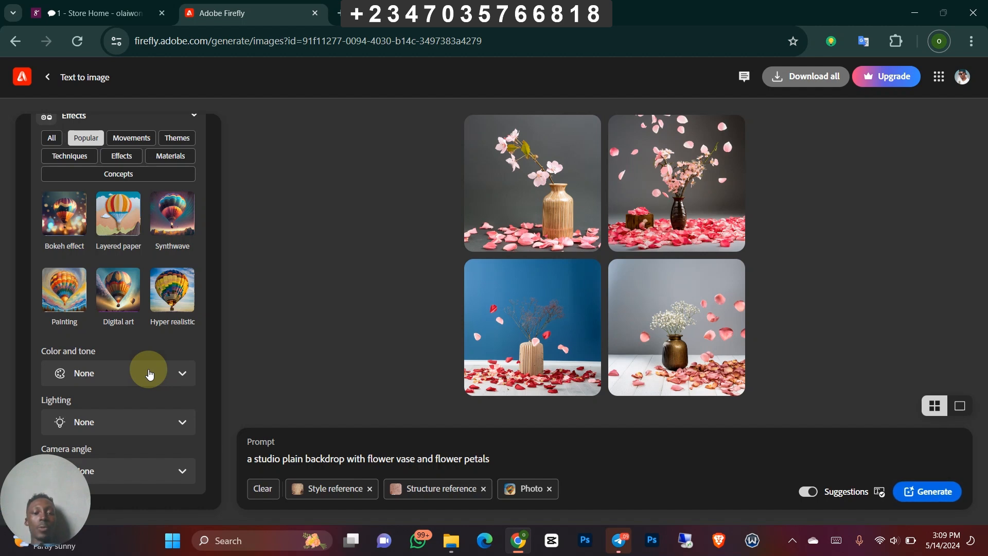
left_click(923, 494)
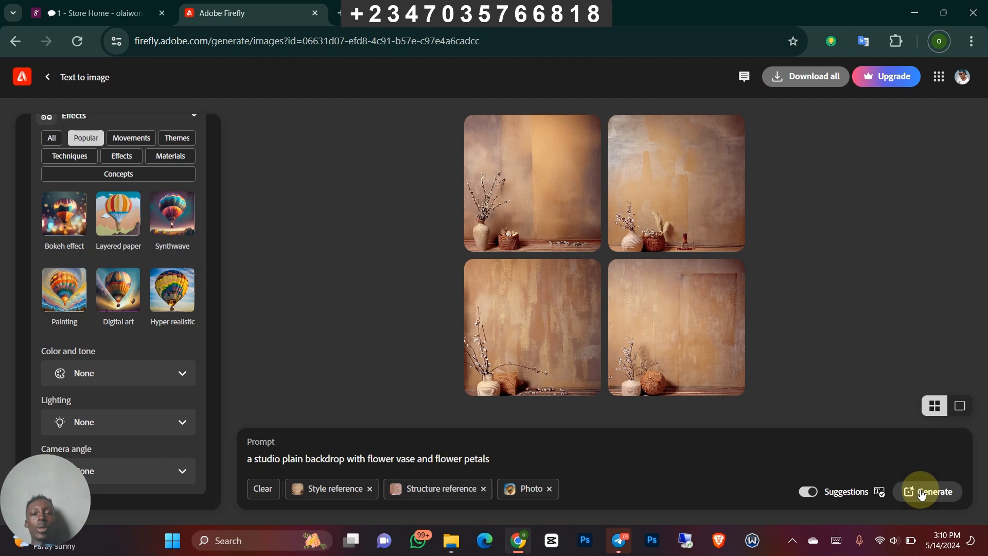
- Download the first and fourth generated backdrops from the enlarged preview, then close the preview
left_click(503, 206)
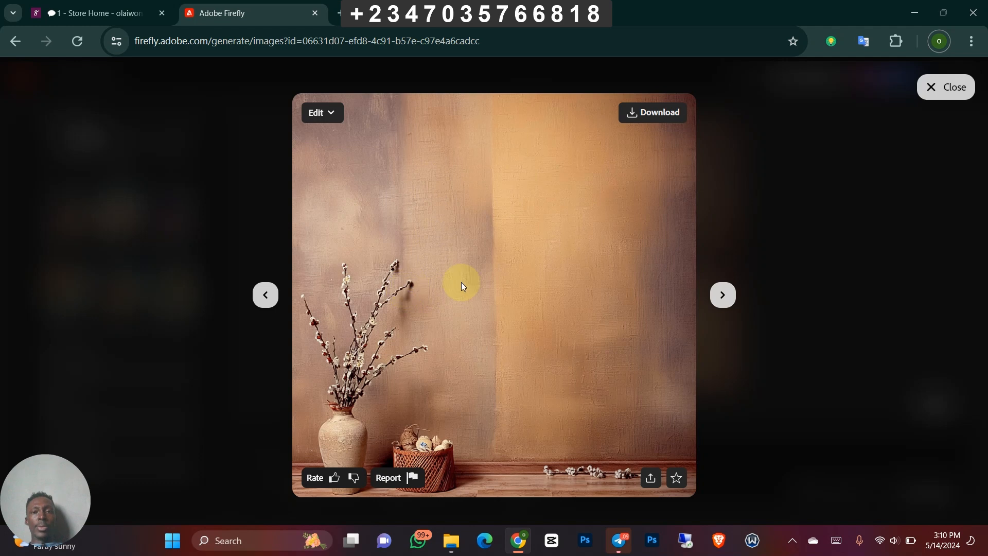
left_click(642, 113)
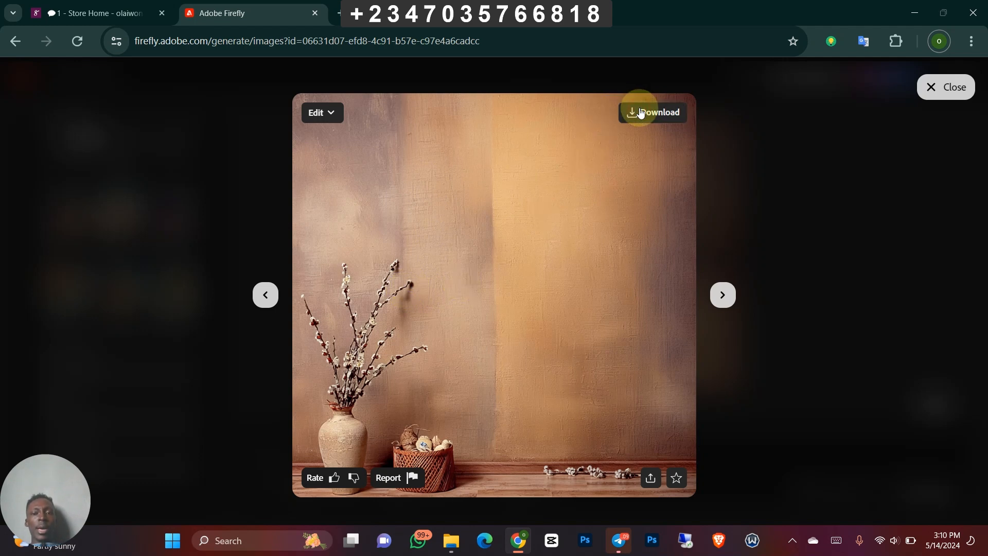
left_click(716, 294)
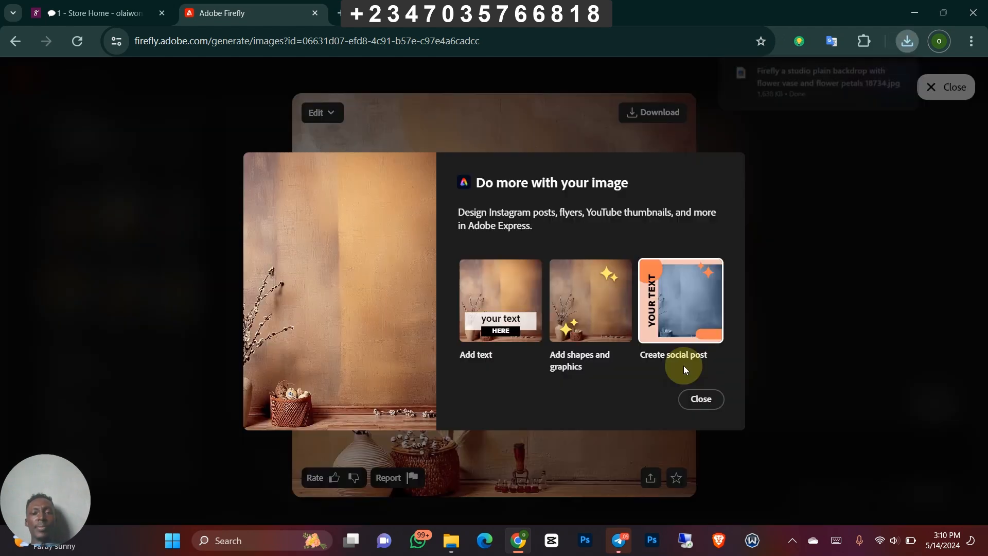
left_click(683, 365)
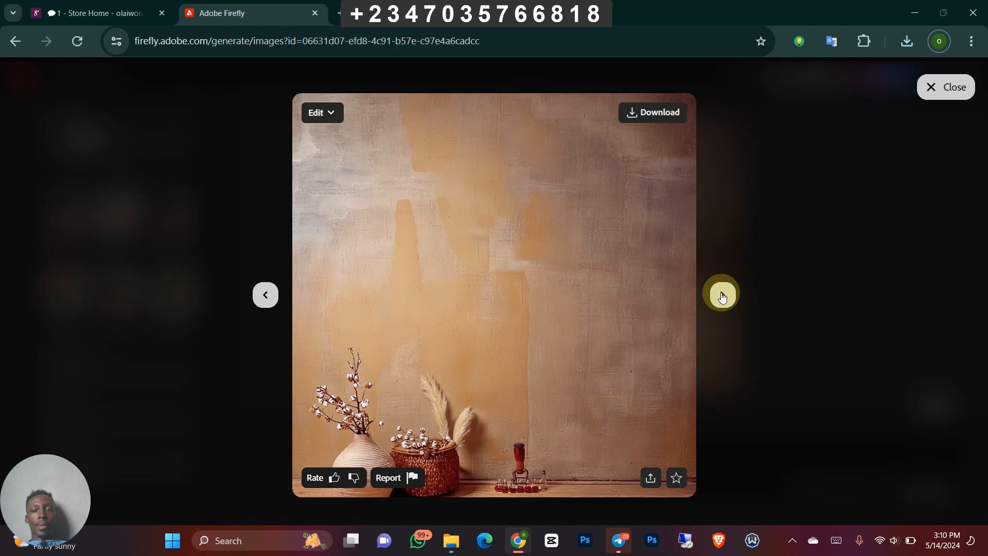
left_click(725, 297)
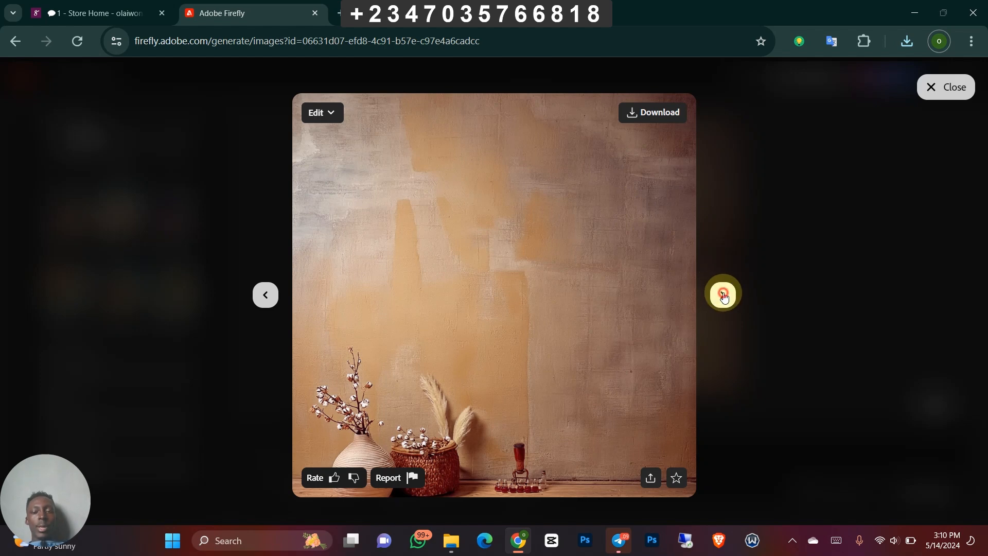
left_click(724, 297)
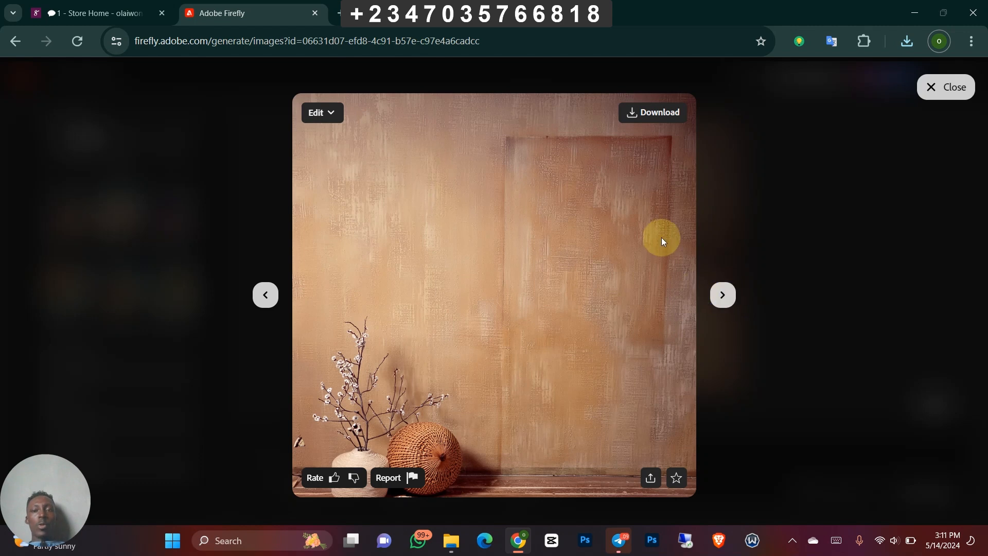
left_click(650, 118)
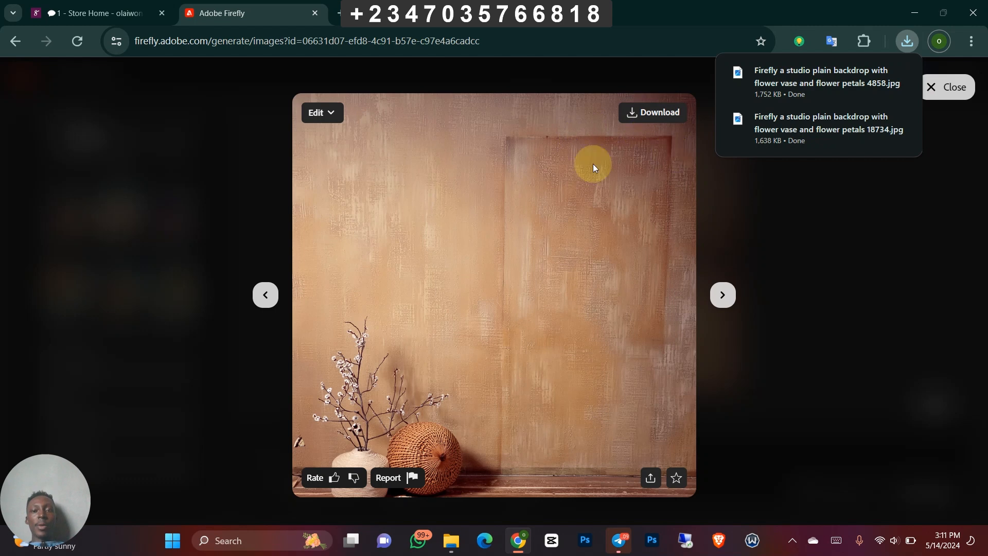
left_click(726, 296)
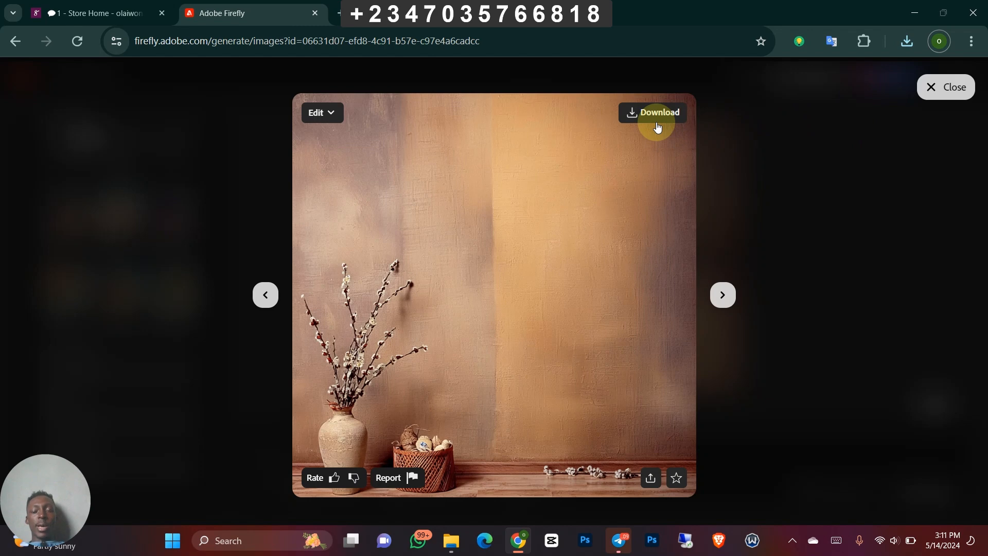
left_click(844, 159)
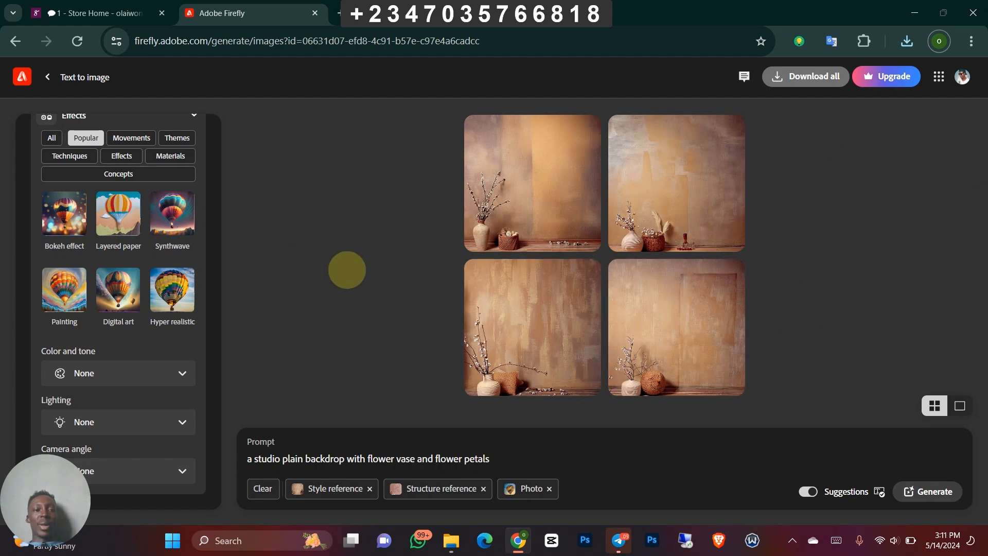
- Remove the Photo content type and replace the prompt with "a maternity studio backdrop with flower petal"
scroll(346, 270, "up", 15)
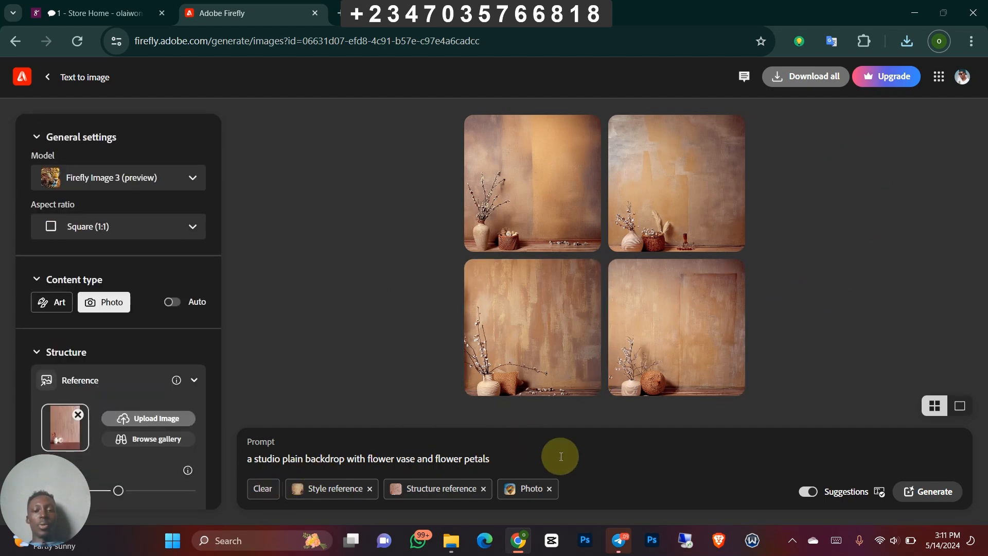
left_click(549, 488)
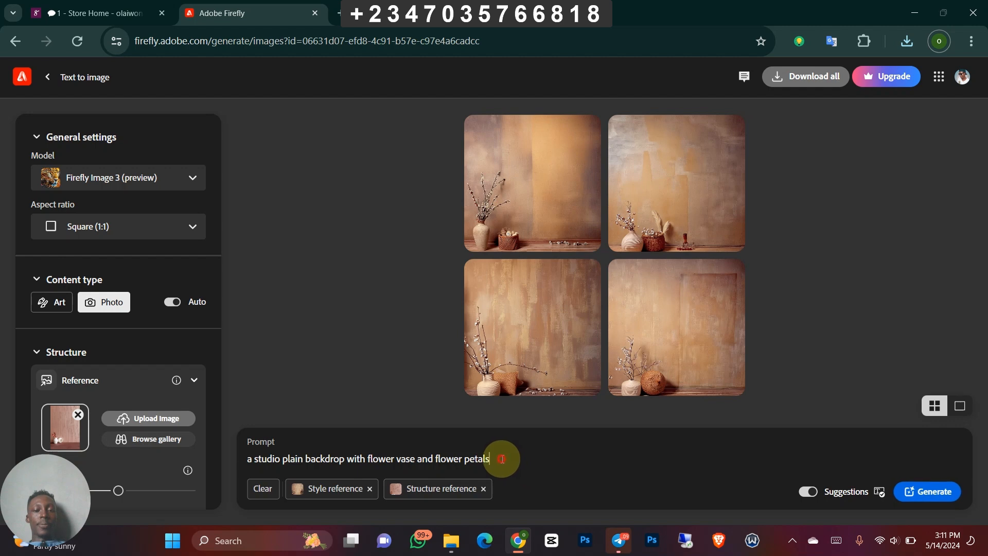
left_click_drag(503, 458, 230, 456)
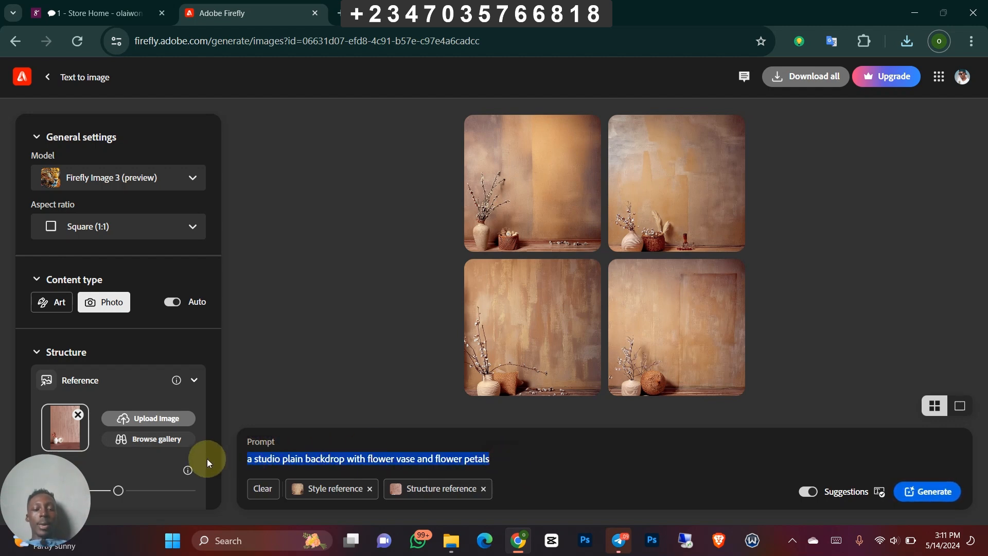
key("BackSpace")
type("mater")
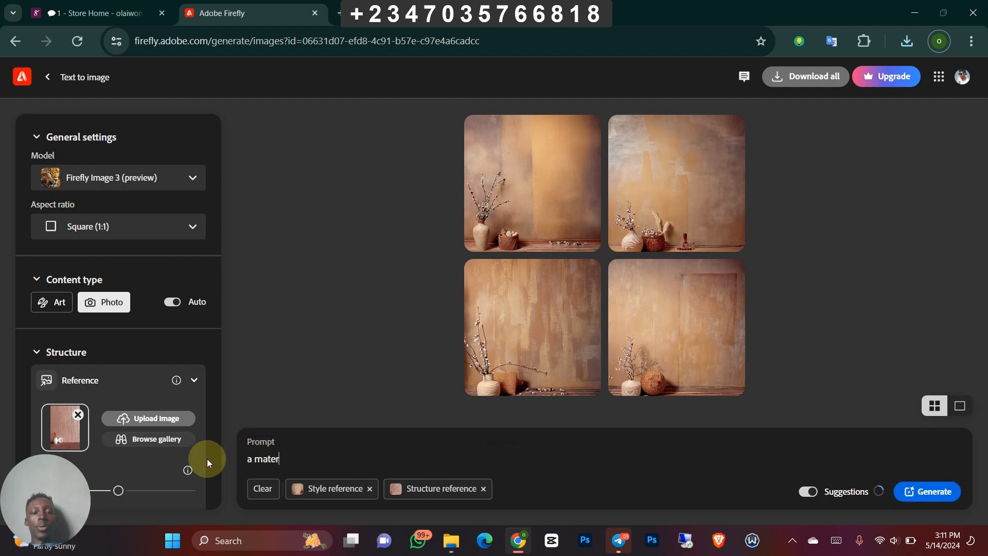
type("nity ")
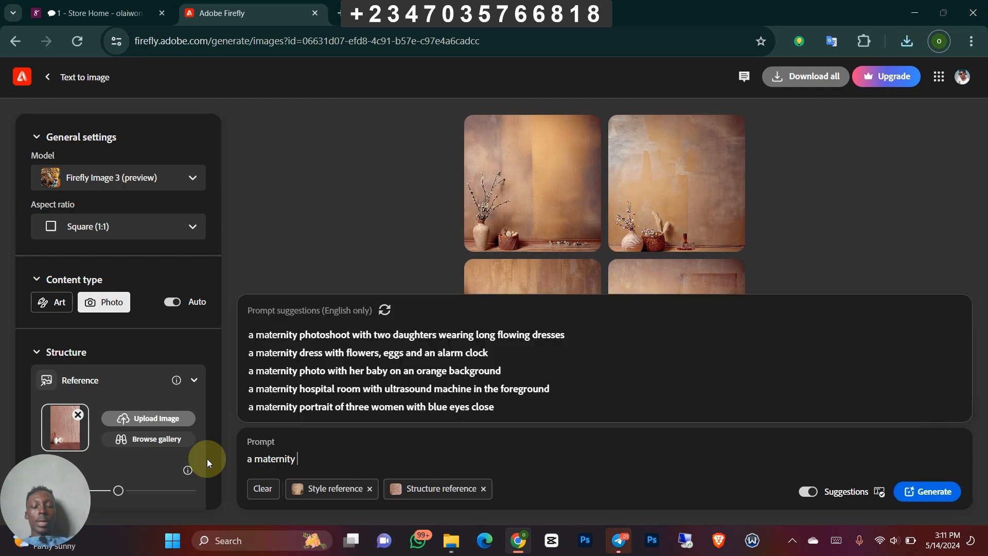
type("stu")
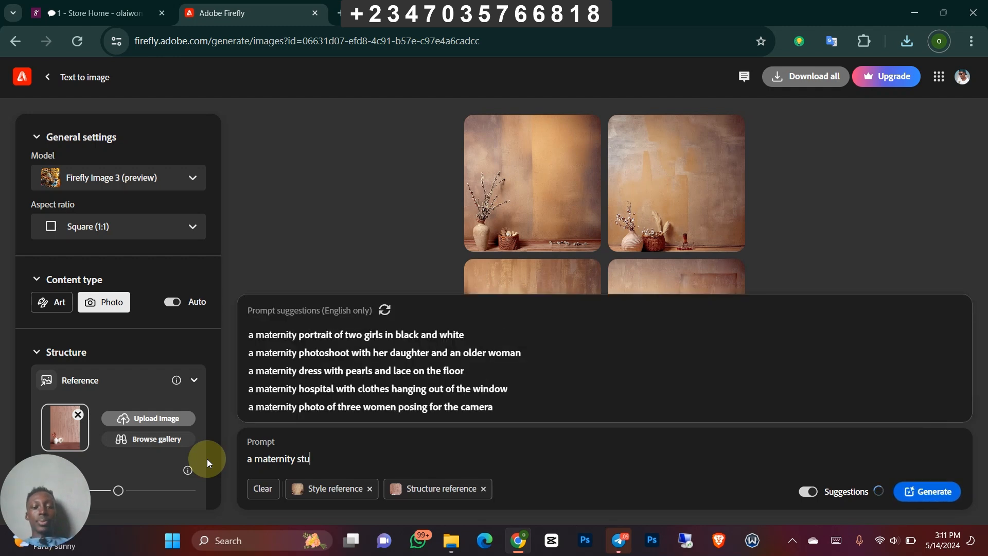
type("dio bac")
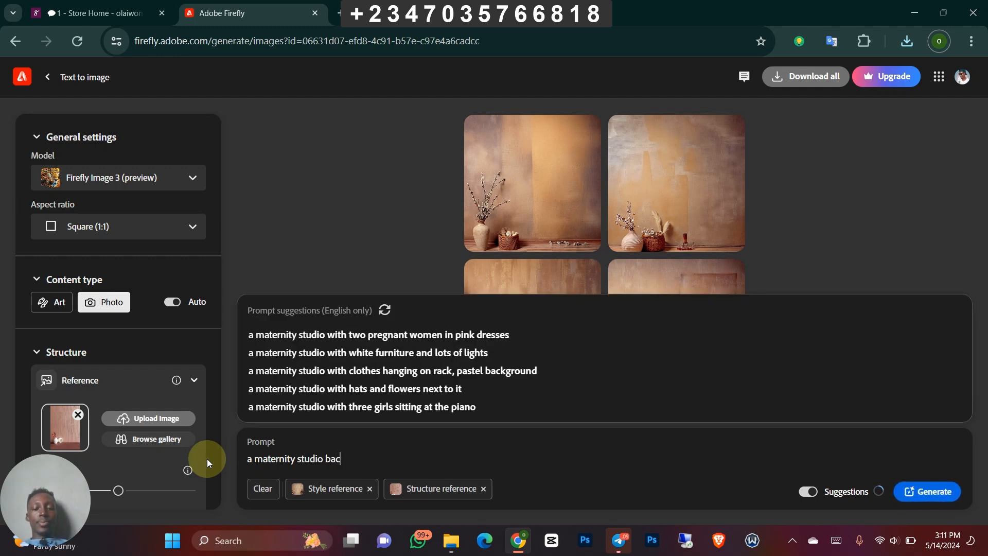
type("kdrop with flower pe")
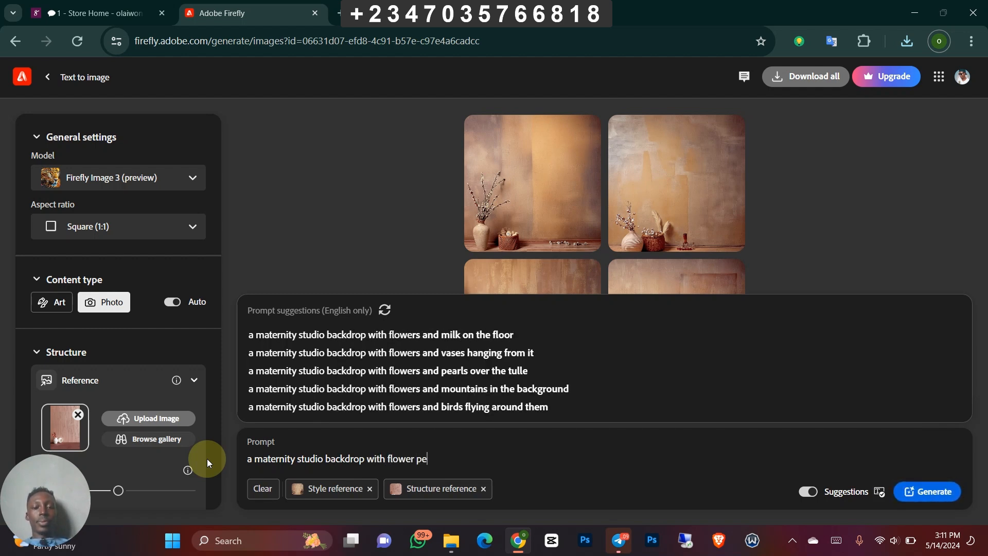
type("tal")
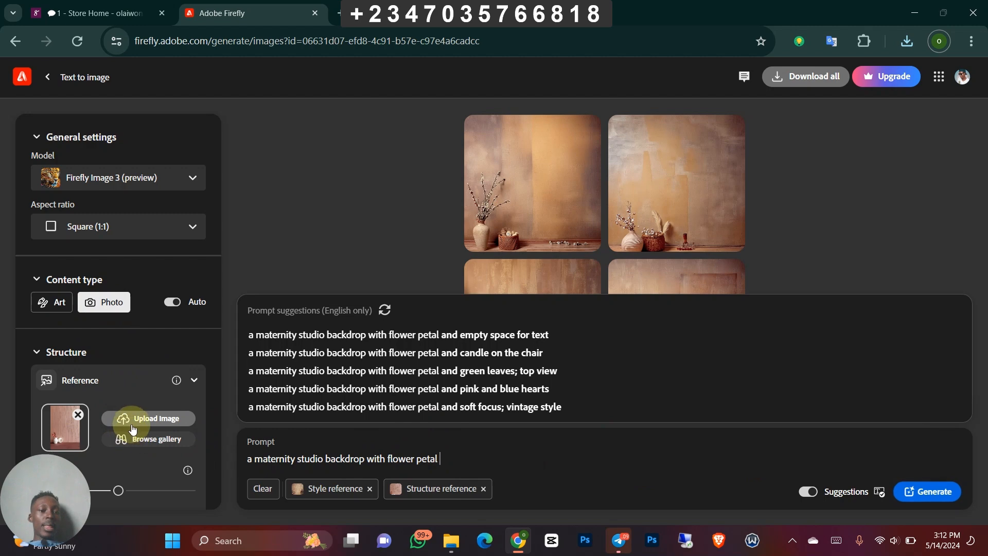
- Replace the structure reference with the image frame-me-colors-set-two-5 from the reflex files folder
left_click(79, 416)
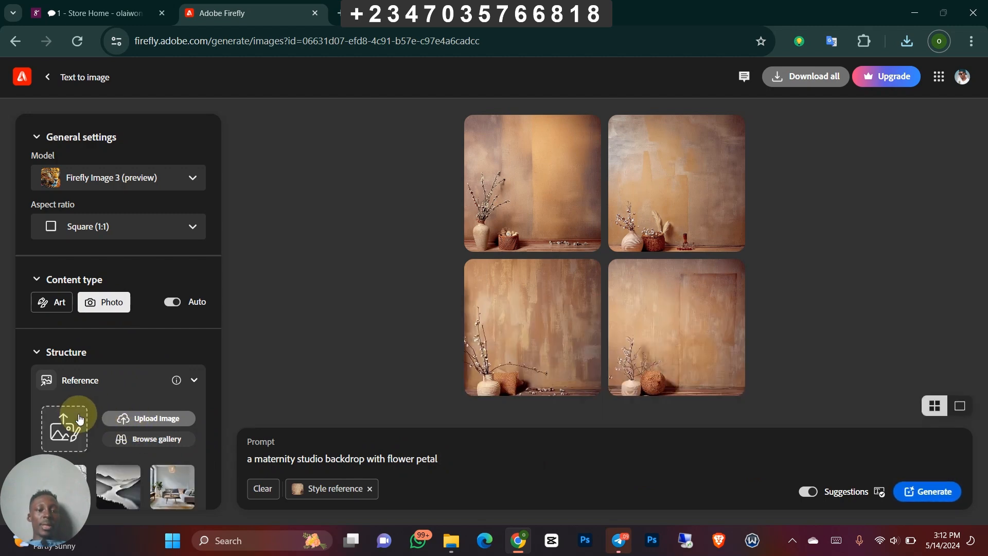
left_click(118, 417)
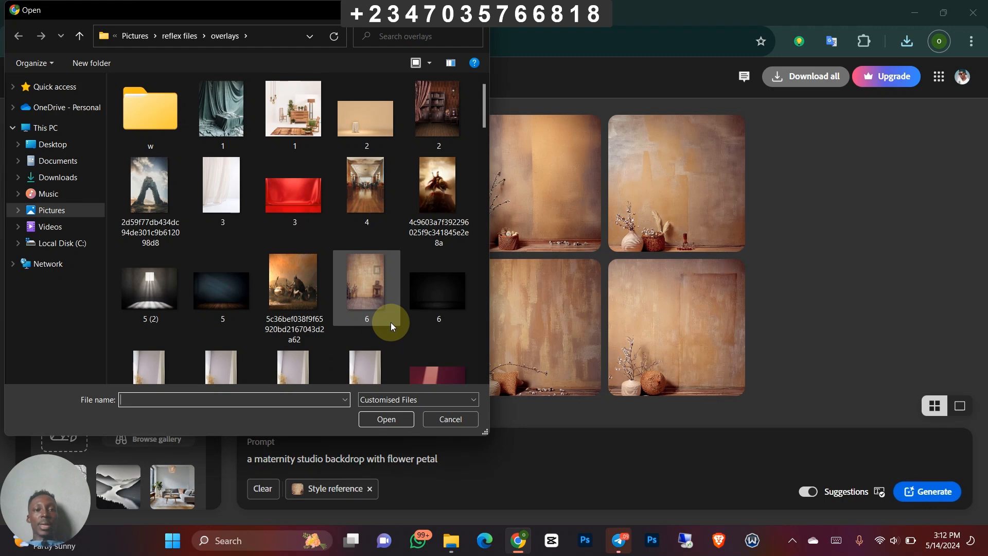
scroll(390, 322, "down", 2)
scroll(391, 322, "down", 10)
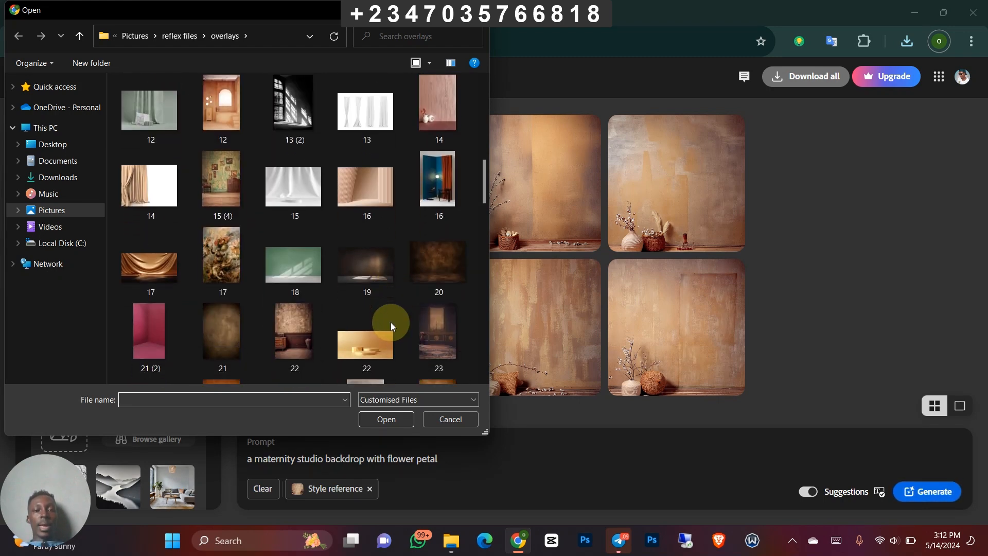
scroll(390, 322, "down", 6)
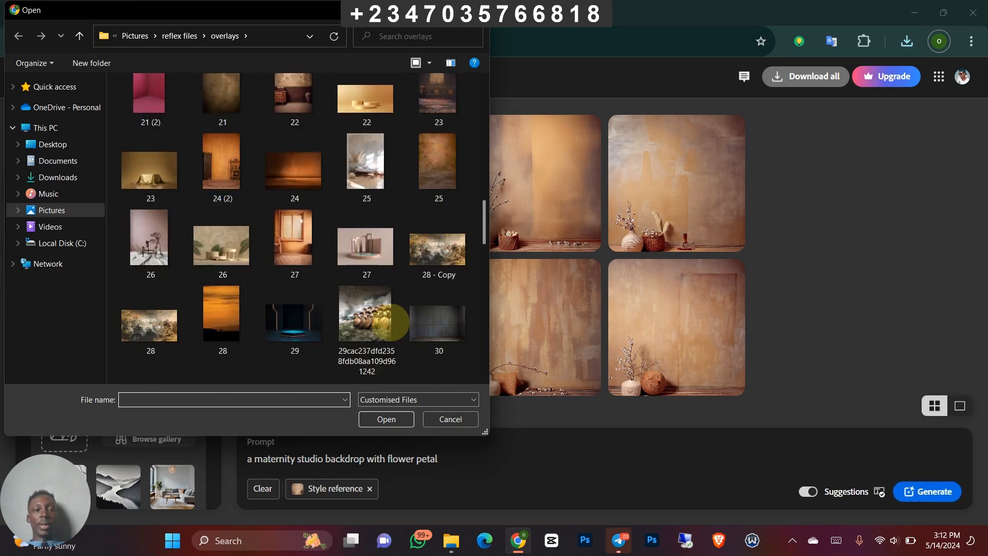
scroll(391, 322, "down", 15)
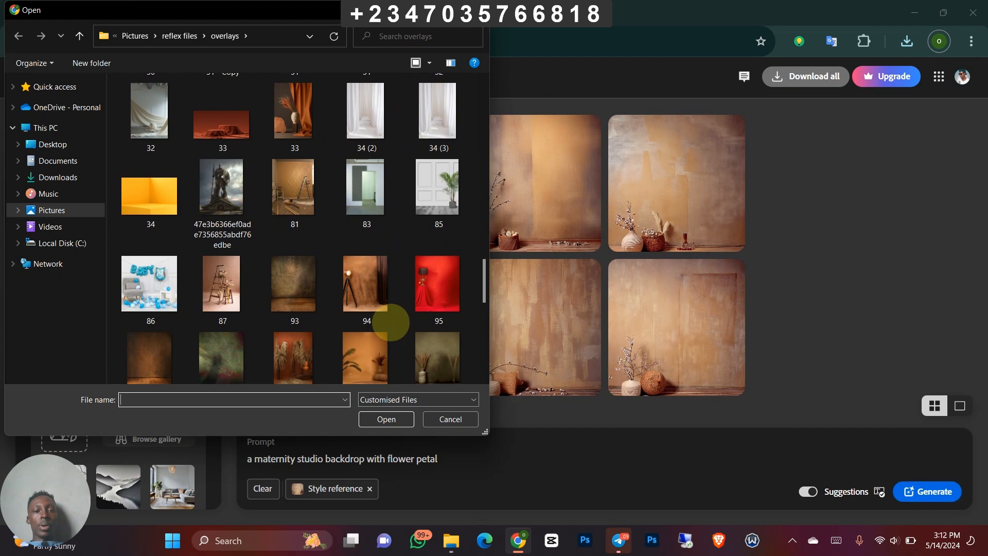
scroll(390, 323, "down", 8)
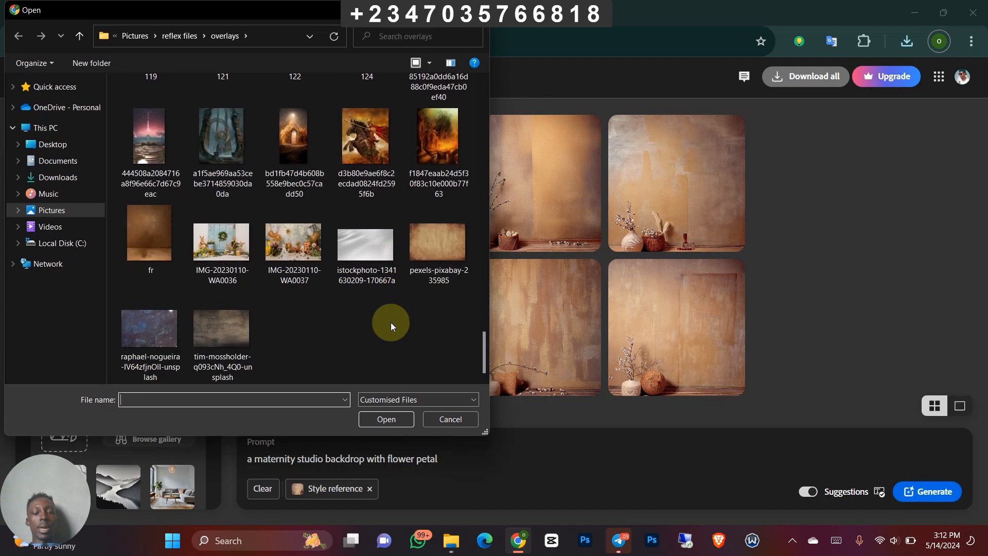
key("alt+Up")
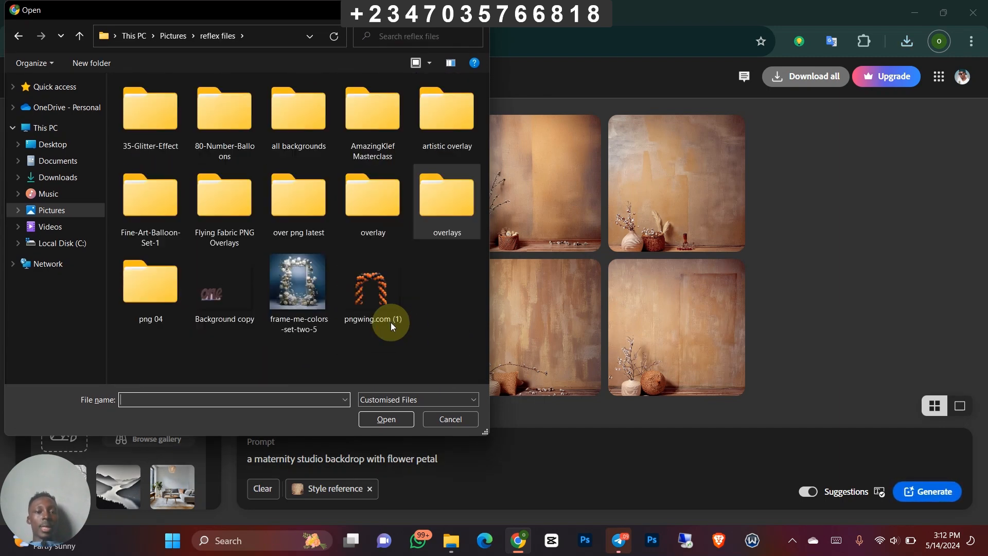
left_click(304, 283)
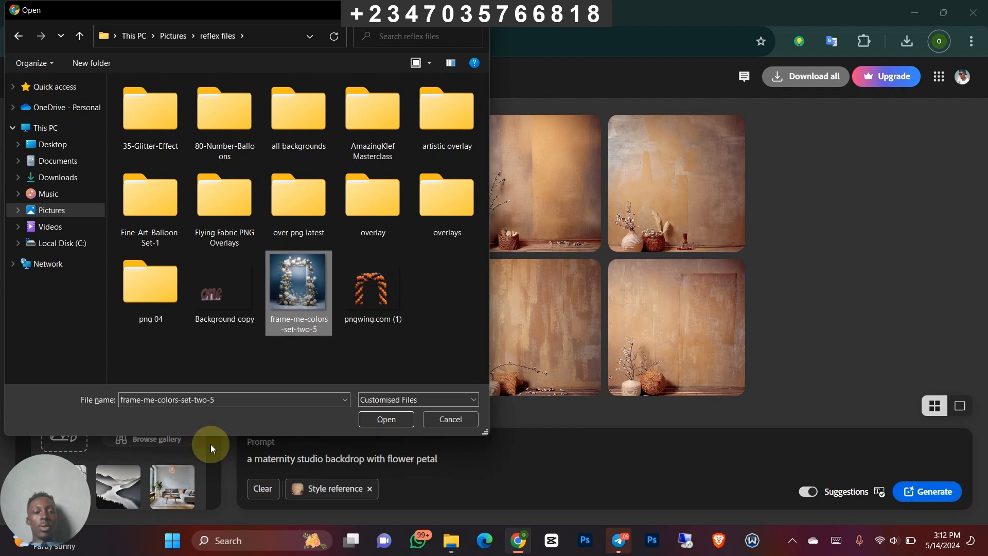
left_click(387, 419)
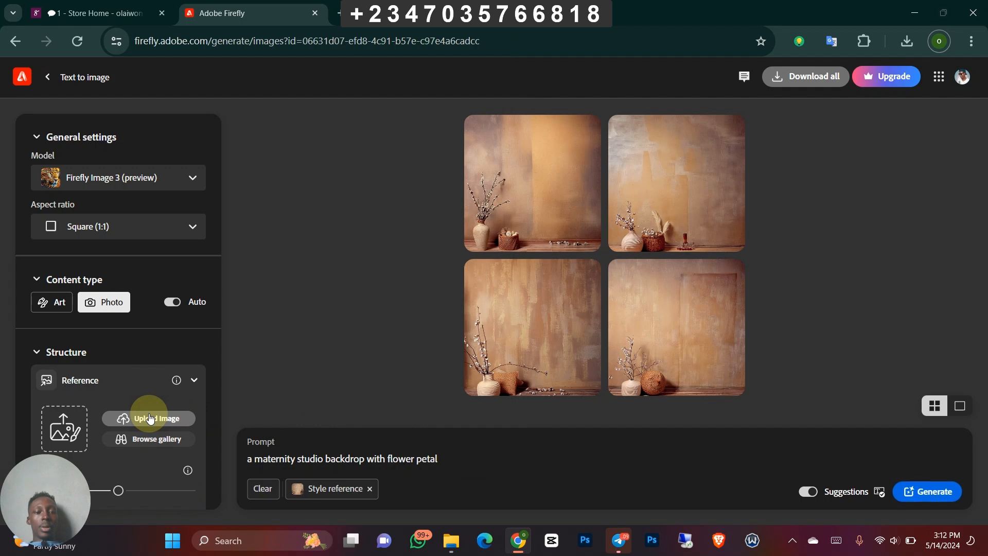
scroll(211, 460, "down", 2)
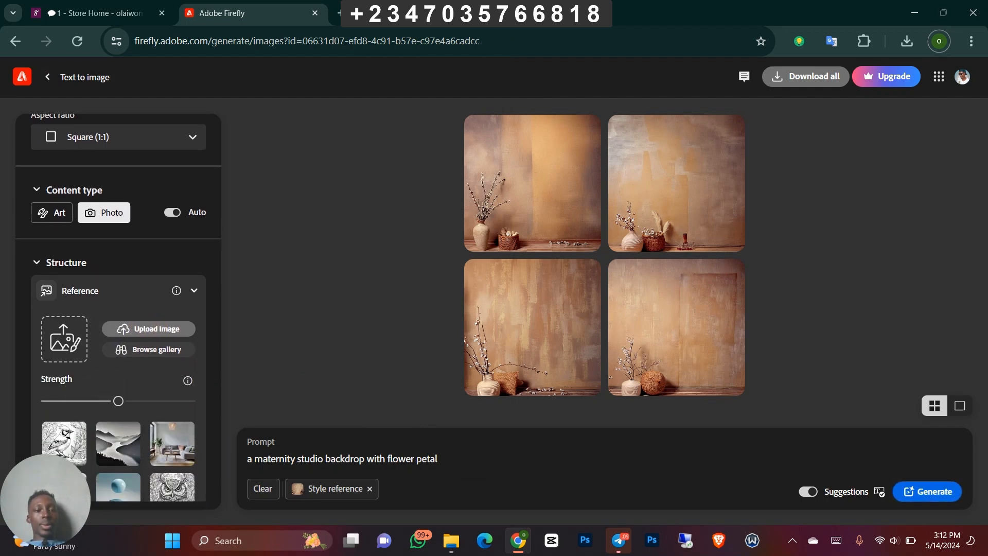
left_click(148, 330)
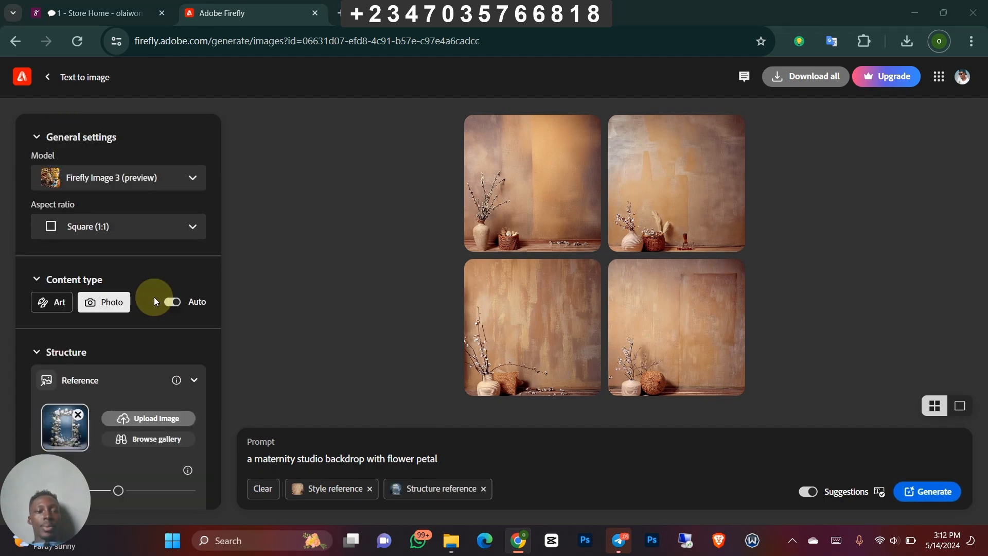
left_click(143, 447)
left_click(433, 419)
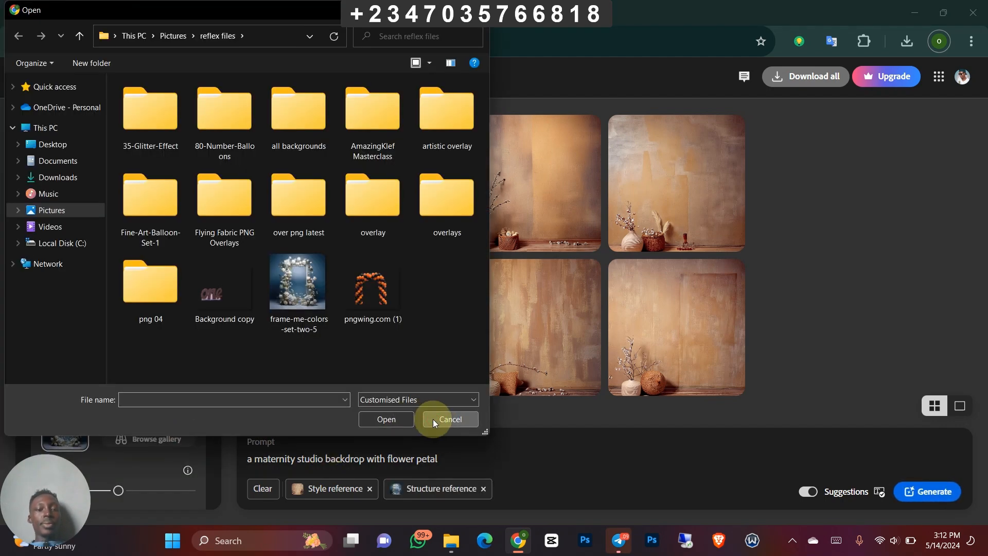
- Replace the style reference with frame-me-colors-set-two-5 as well, and generate the maternity backdrops
scroll(251, 366, "down", 5)
scroll(251, 365, "down", 4)
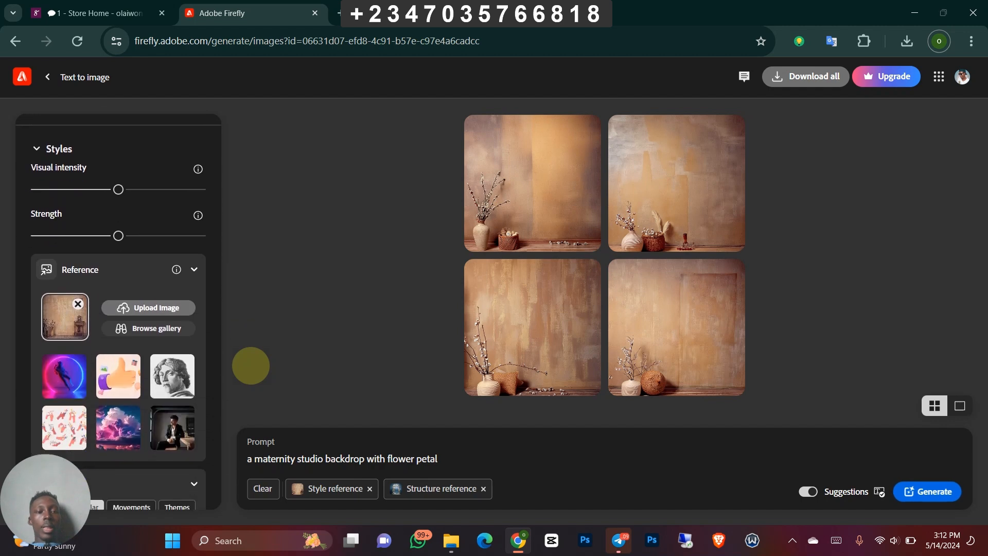
scroll(251, 365, "up", 1)
scroll(251, 365, "down", 1)
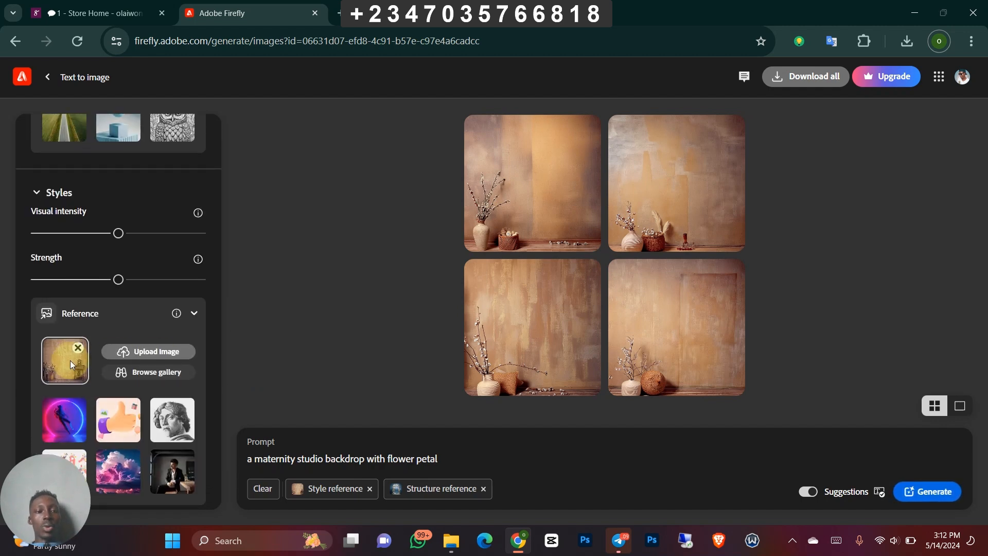
left_click(78, 349)
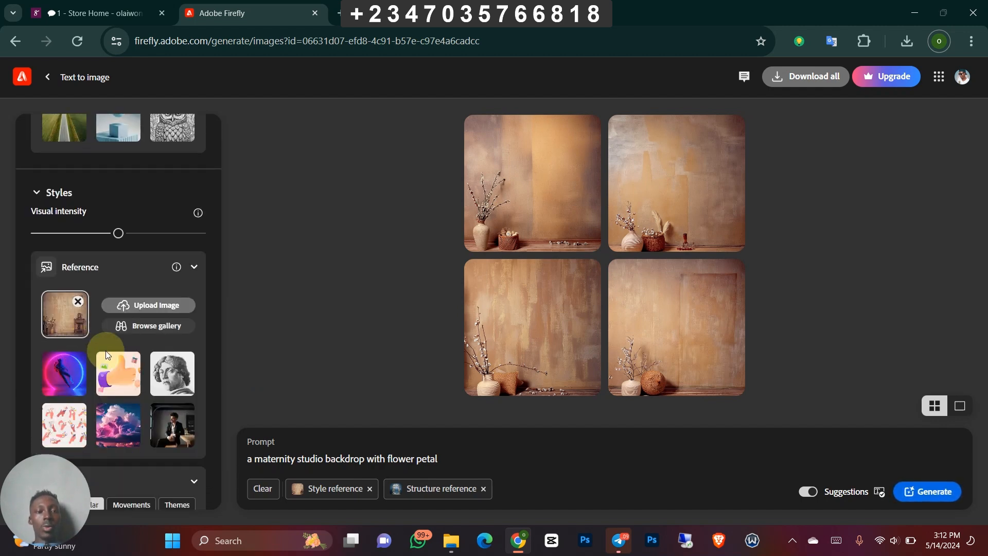
left_click(152, 305)
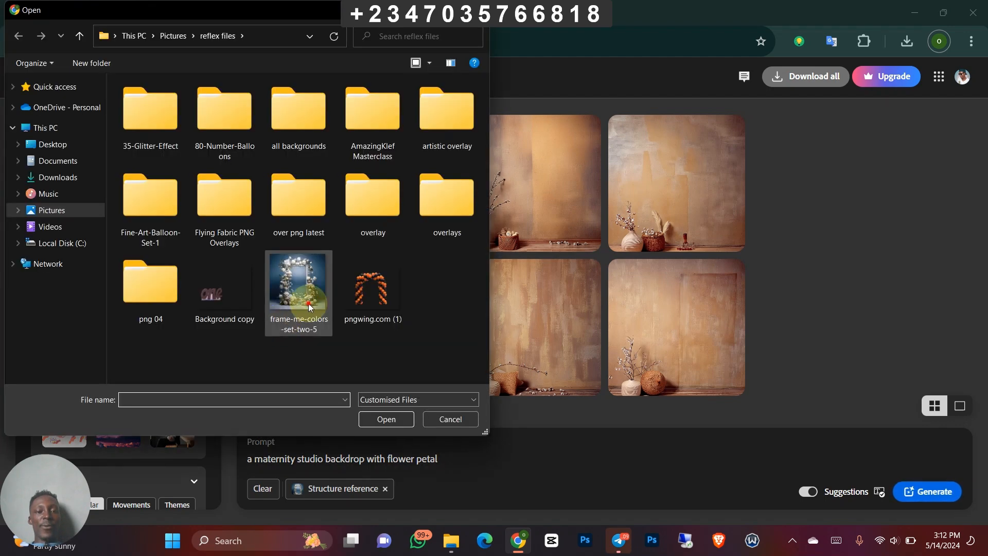
left_click(308, 304)
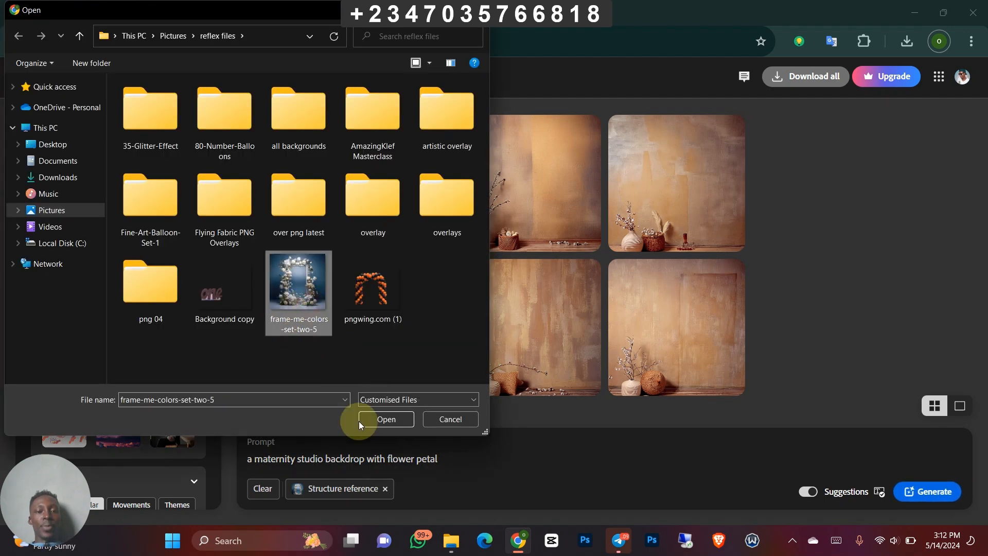
left_click(384, 418)
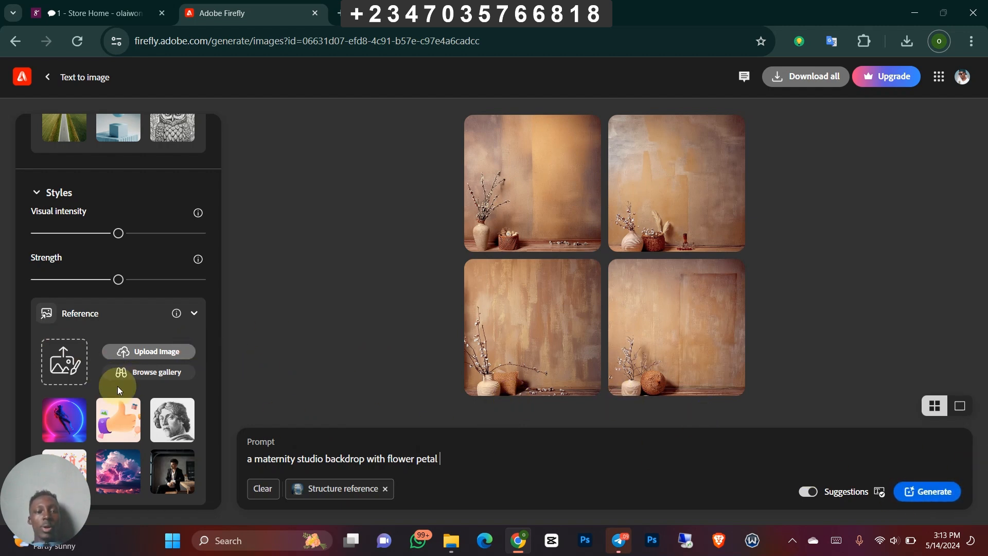
left_click(912, 495)
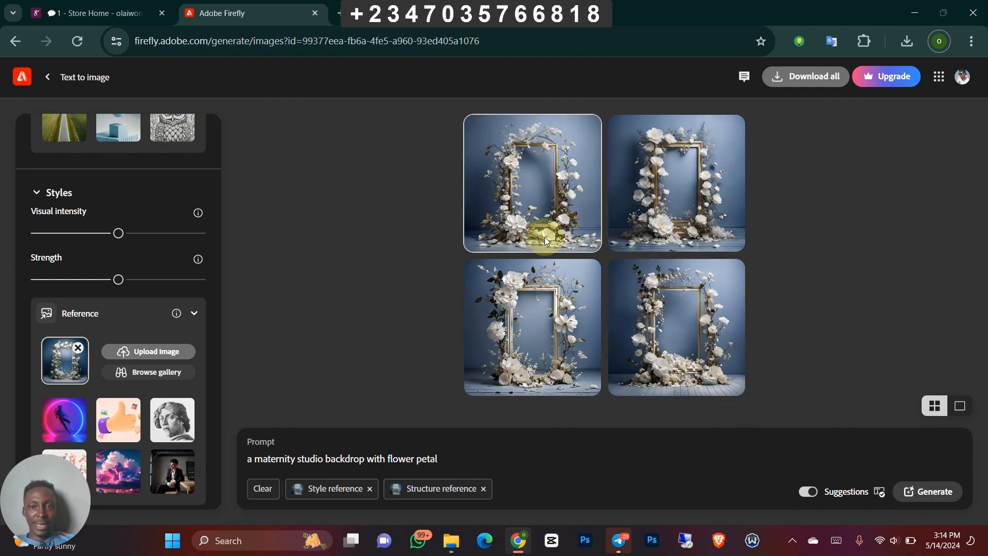
- Browse the four generated flower-frame backdrops in the enlarged preview and download the first one
mouse_move(580, 185)
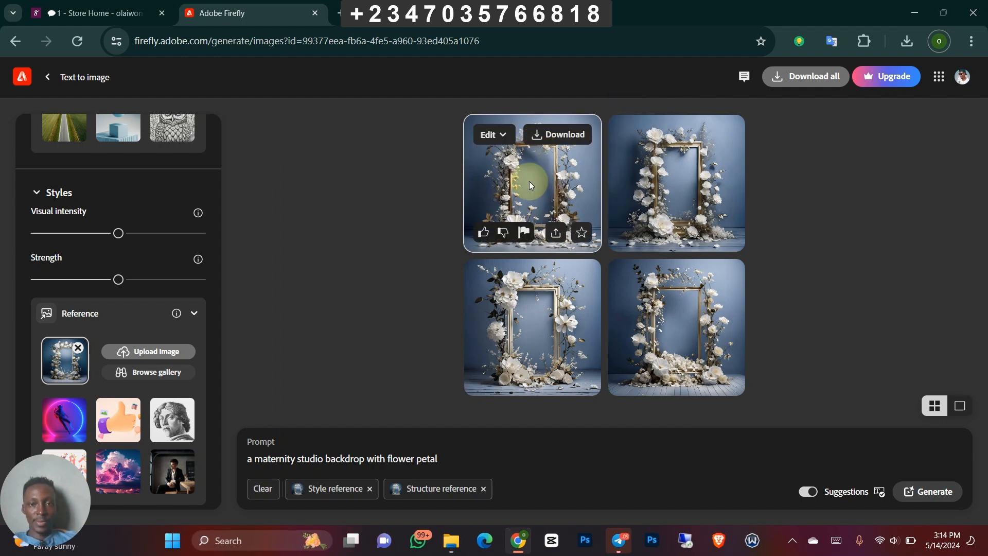
left_click(585, 175)
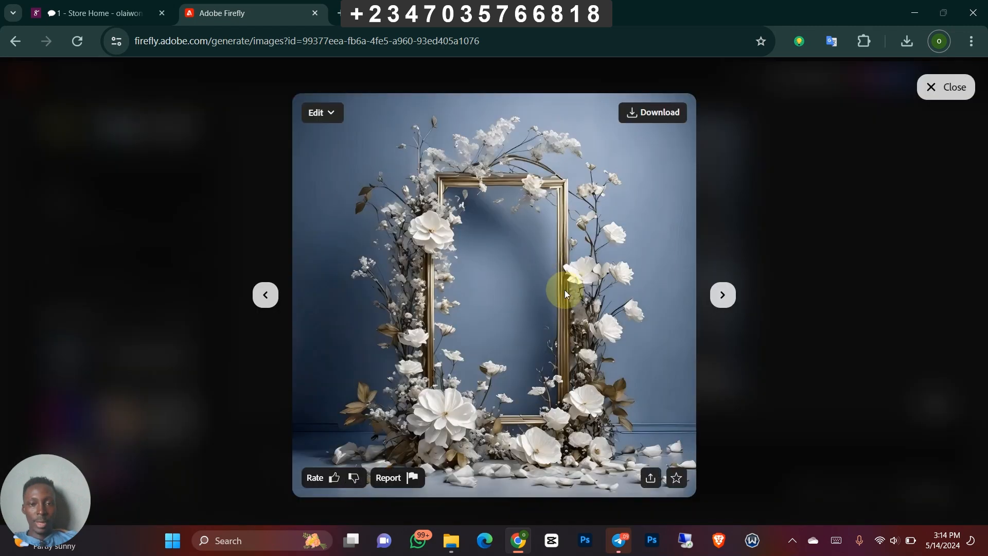
left_click(724, 295)
left_click(724, 295)
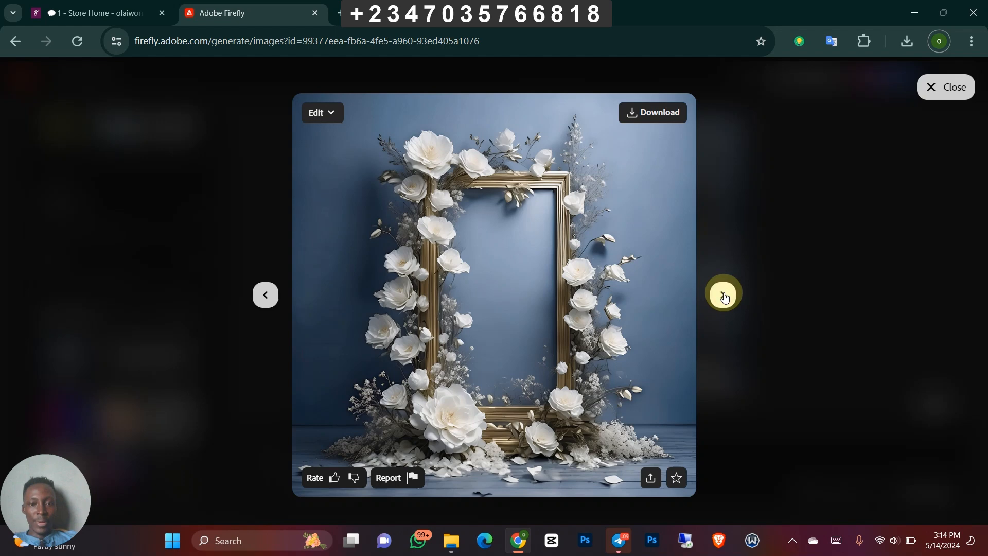
left_click(724, 295)
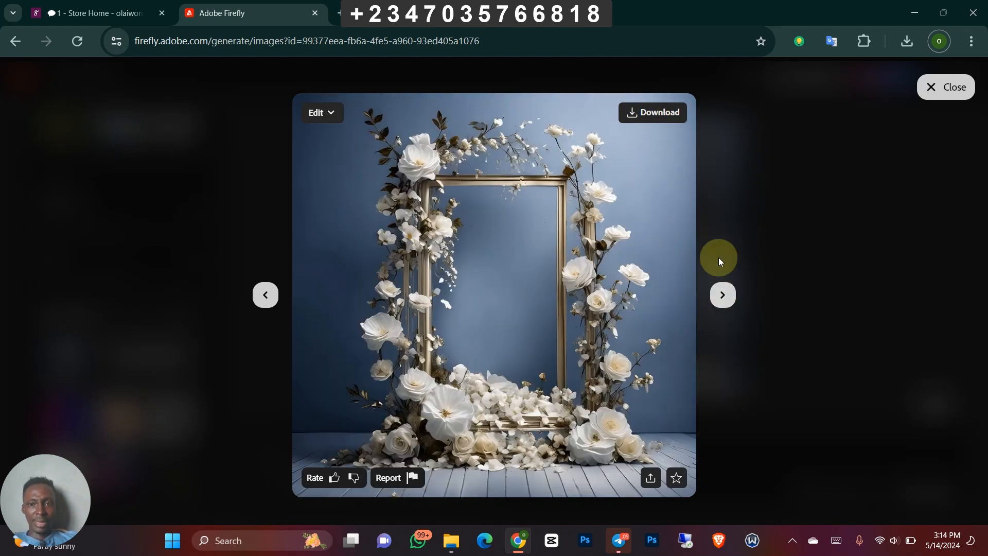
left_click(723, 296)
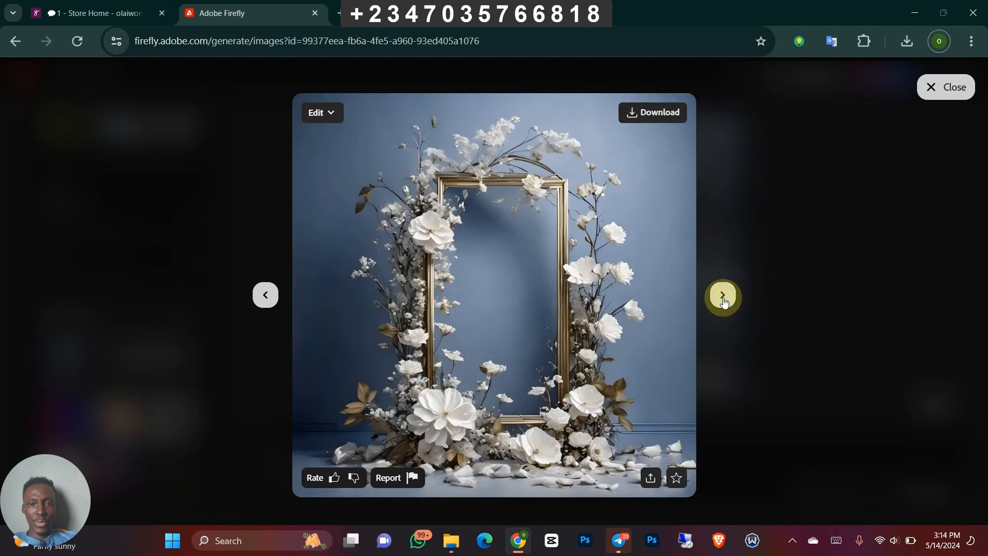
left_click(643, 120)
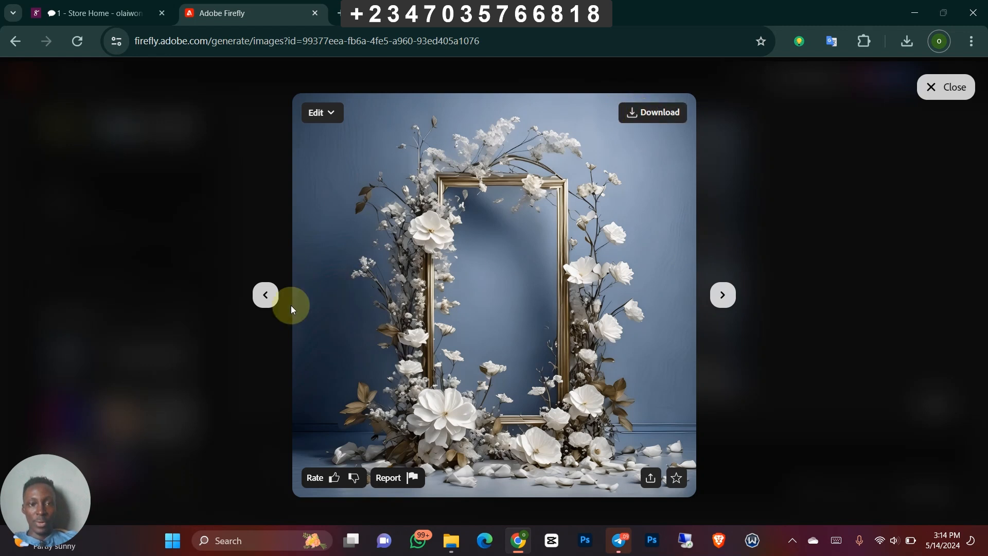
- Download the fourth generated backdrop from the enlarged preview, then close the preview
left_click(262, 304)
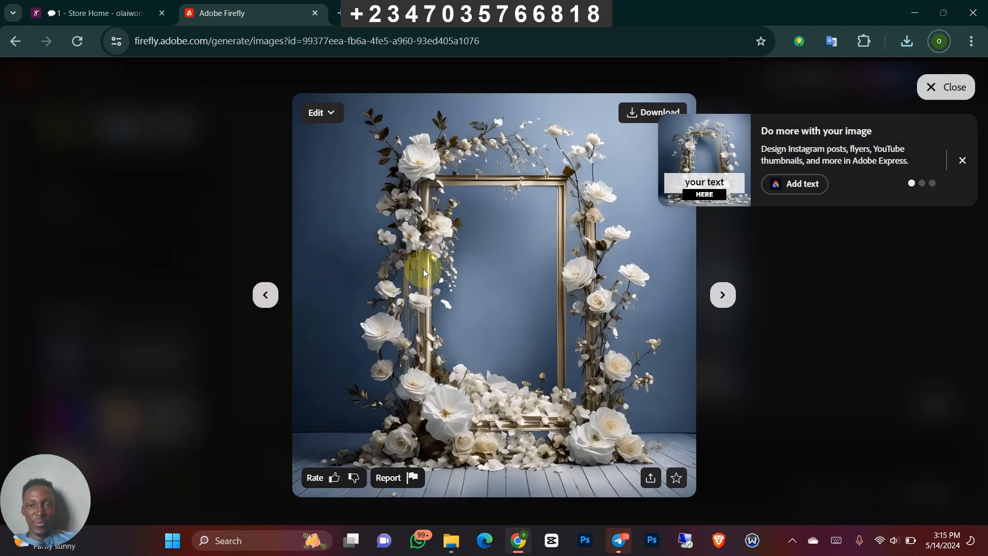
left_click(633, 114)
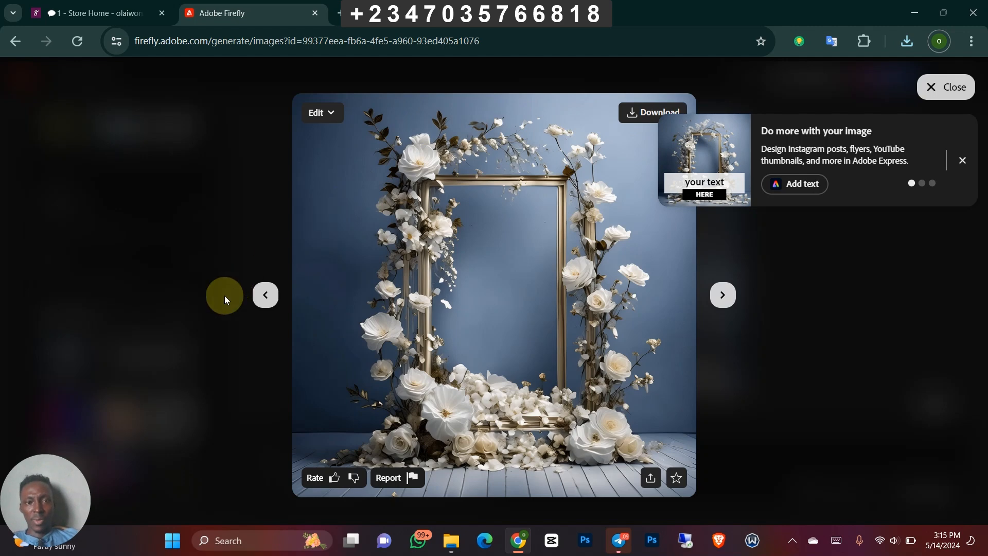
left_click(279, 300)
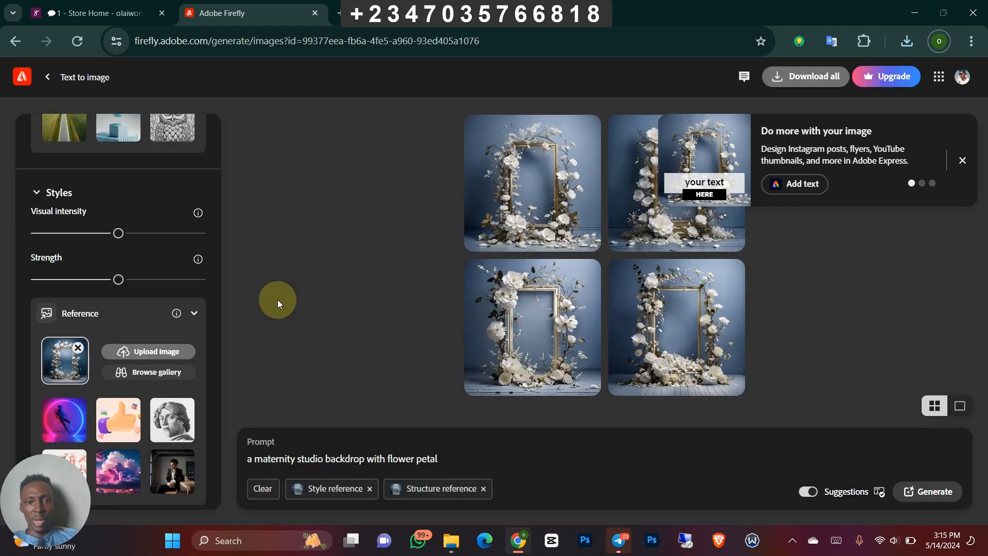